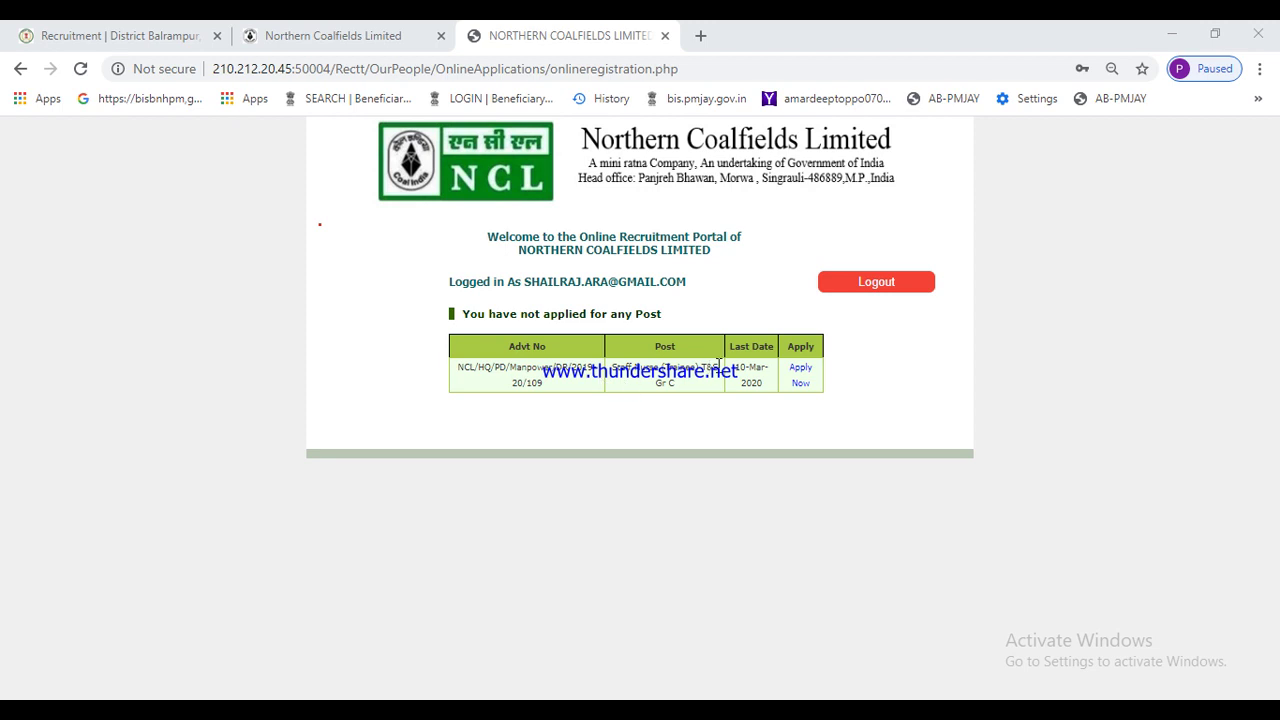
- Choose Apply Now for the single open post on the dashboard
left_click(801, 378)
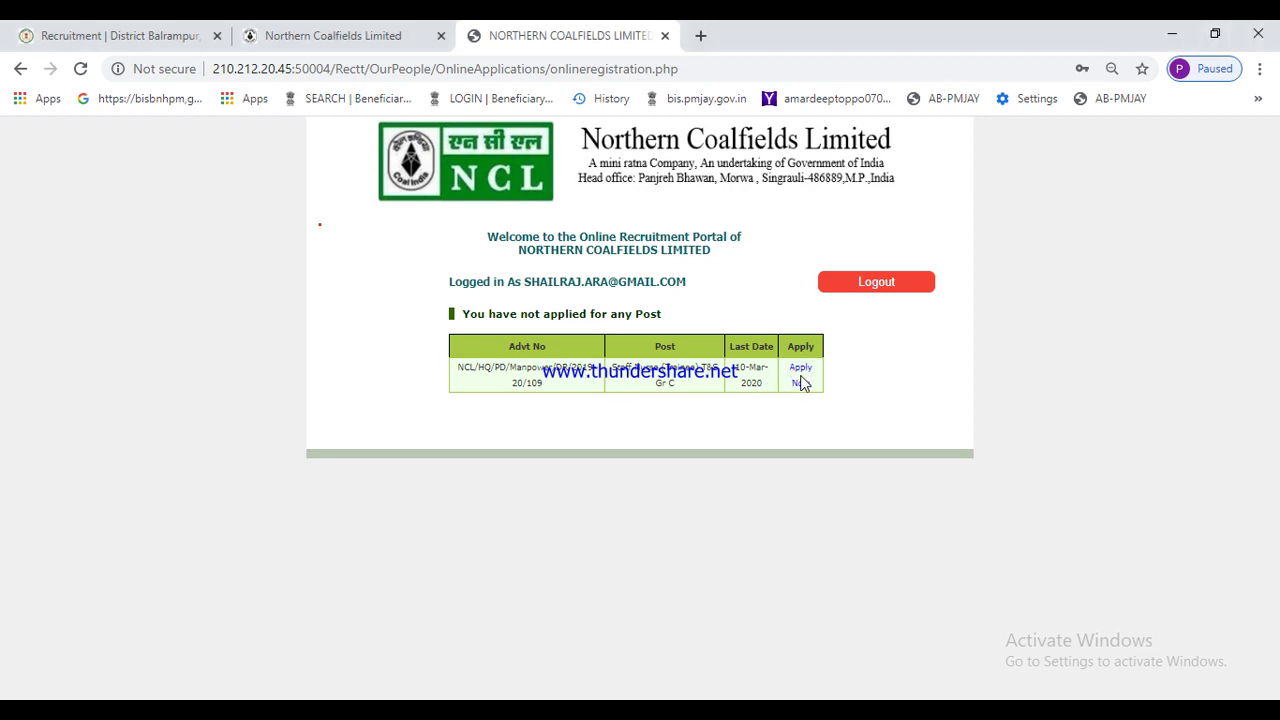
- Open the post's application instructions and follow the fee-payment link to SBI Collect
left_click(801, 378)
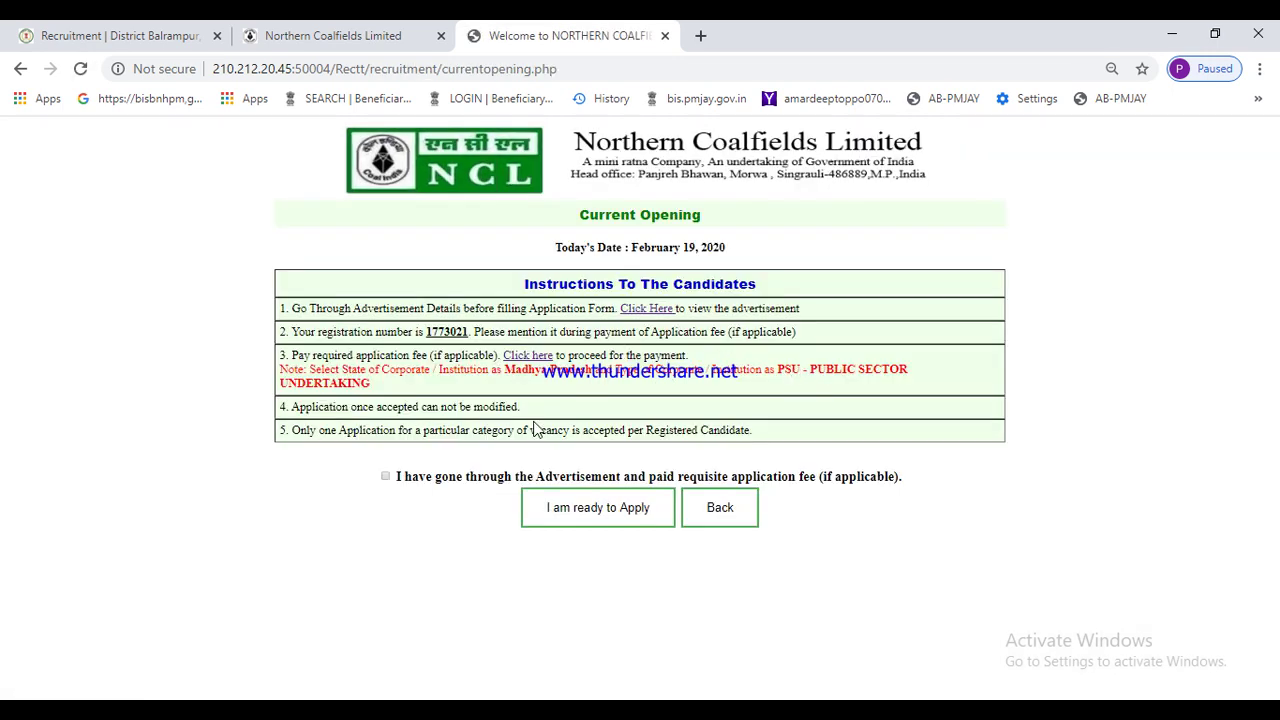
left_click(622, 507)
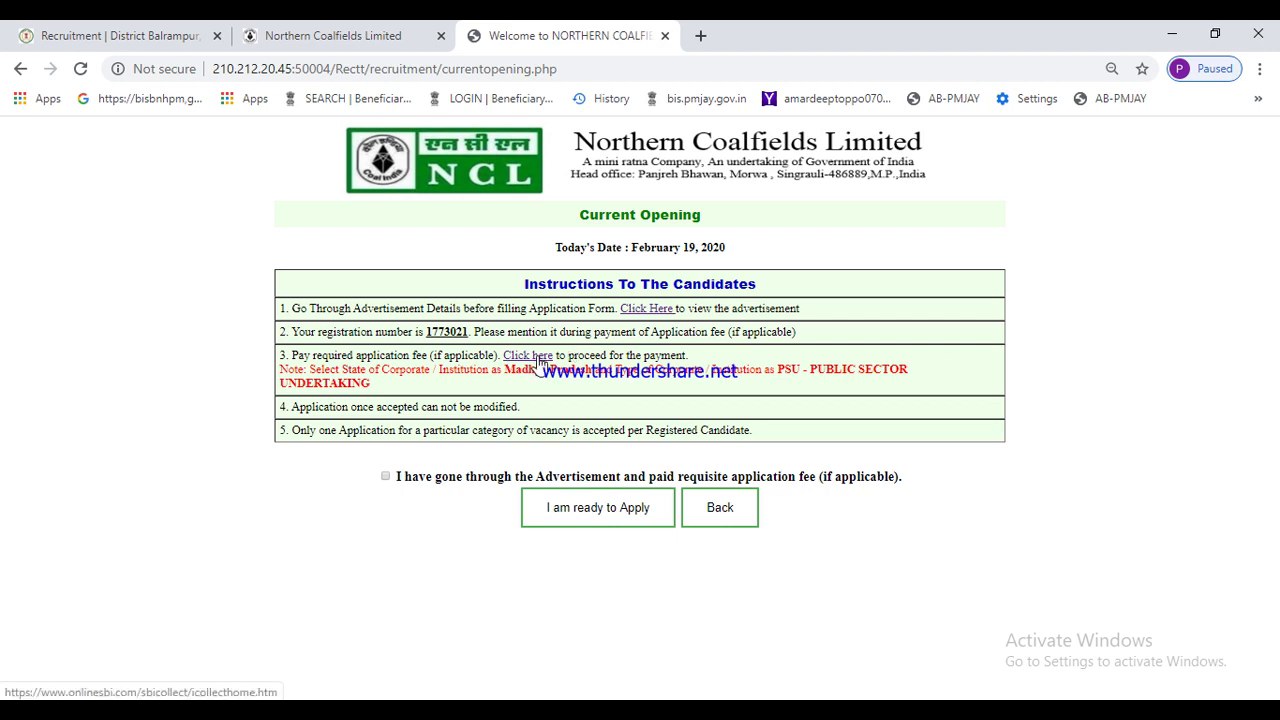
left_click(537, 356)
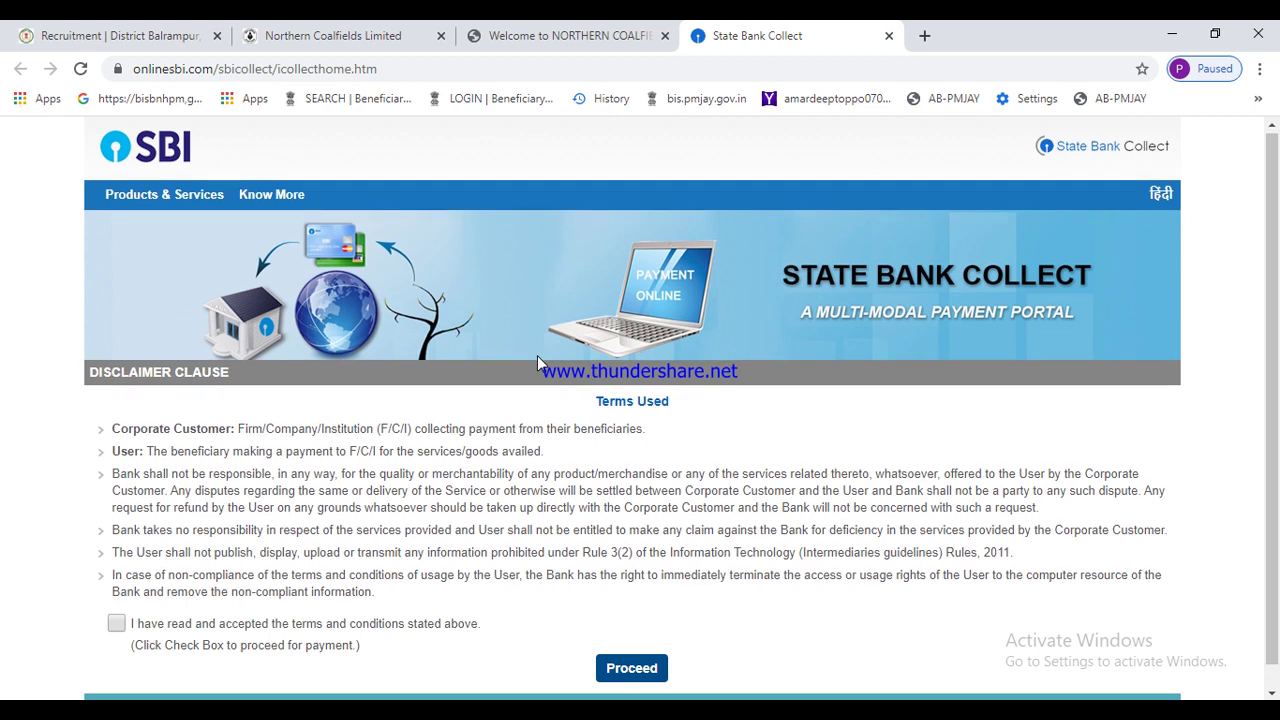
- Accept the SBI Collect disclaimer terms and proceed to the institution selection page
scroll(537, 358, "down", 1)
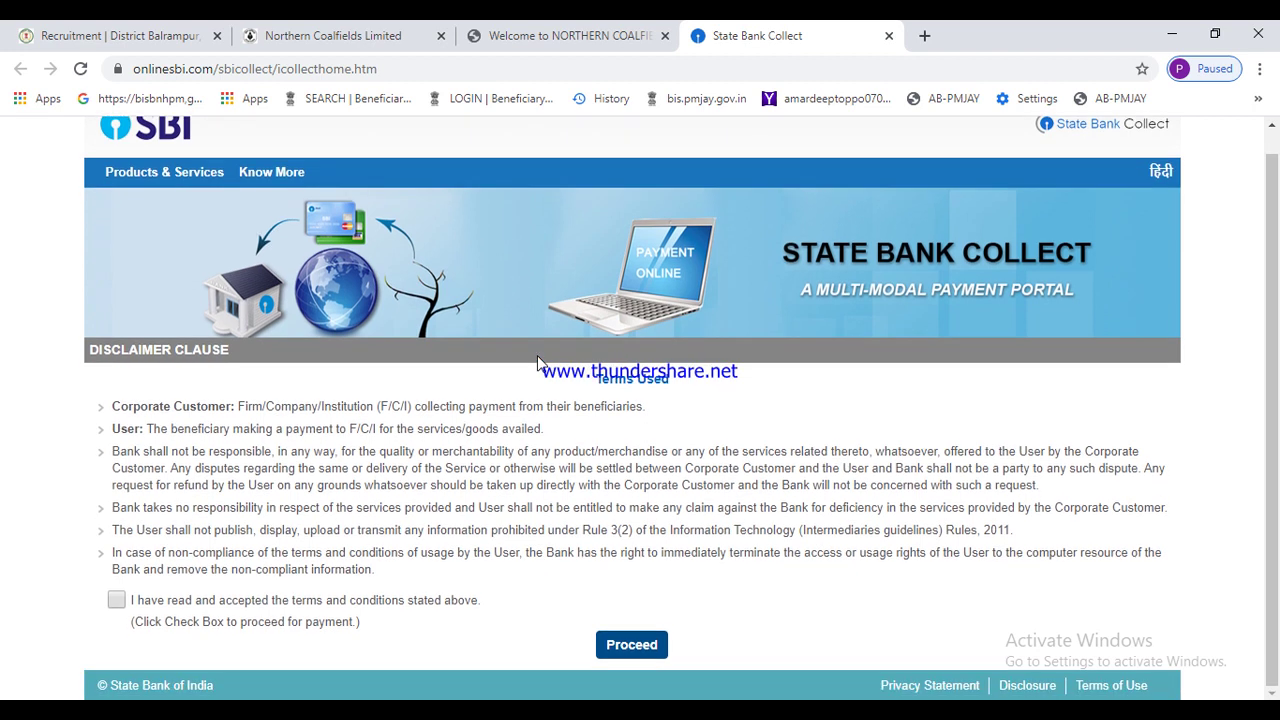
left_click(544, 42)
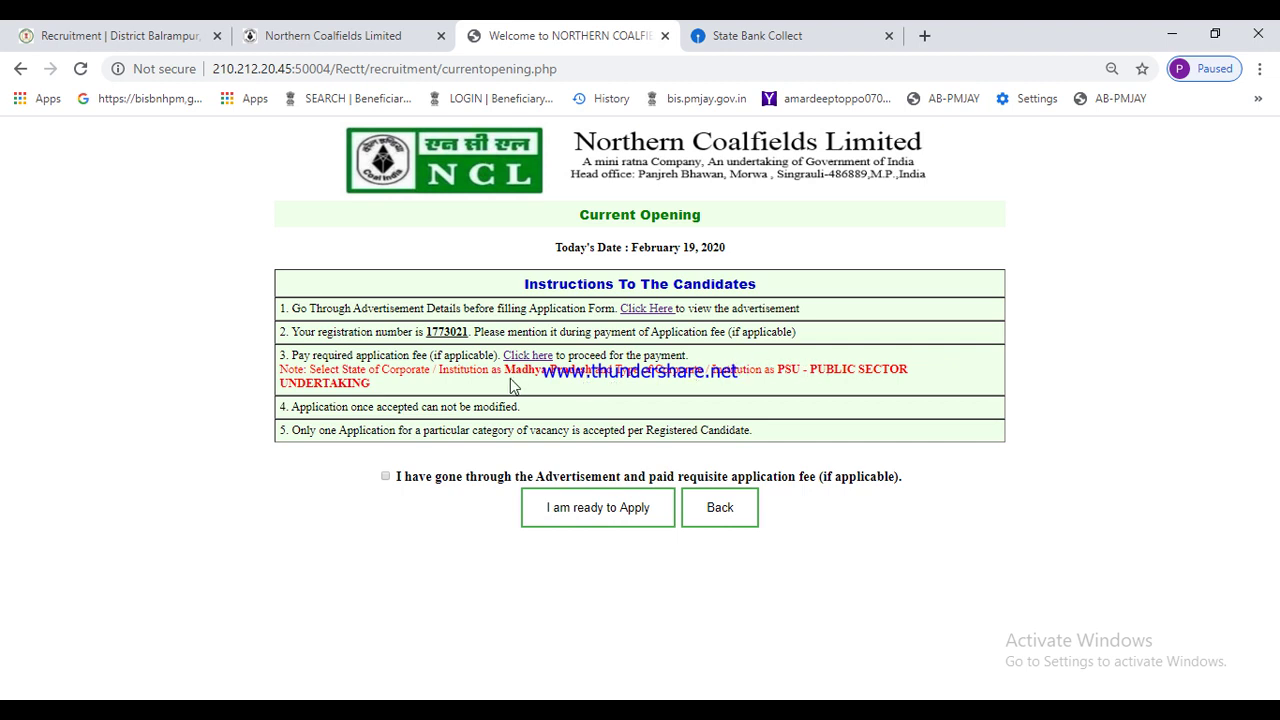
left_click(770, 35)
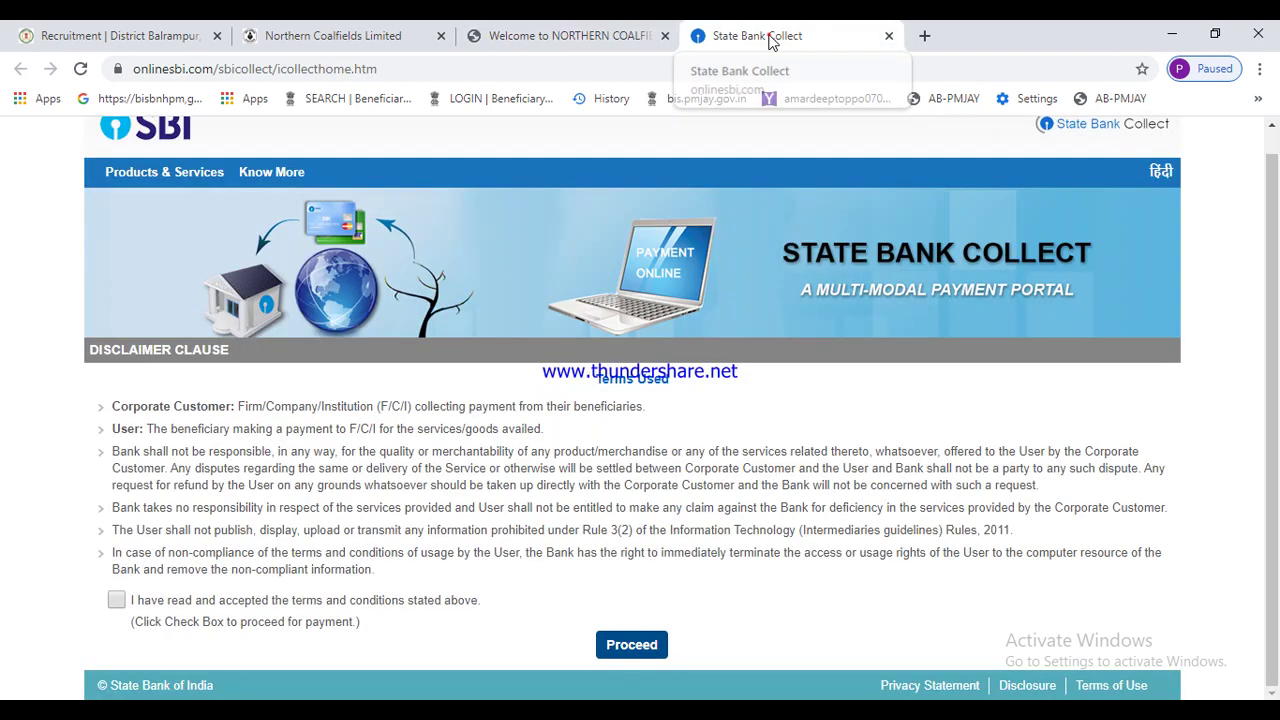
left_click(116, 600)
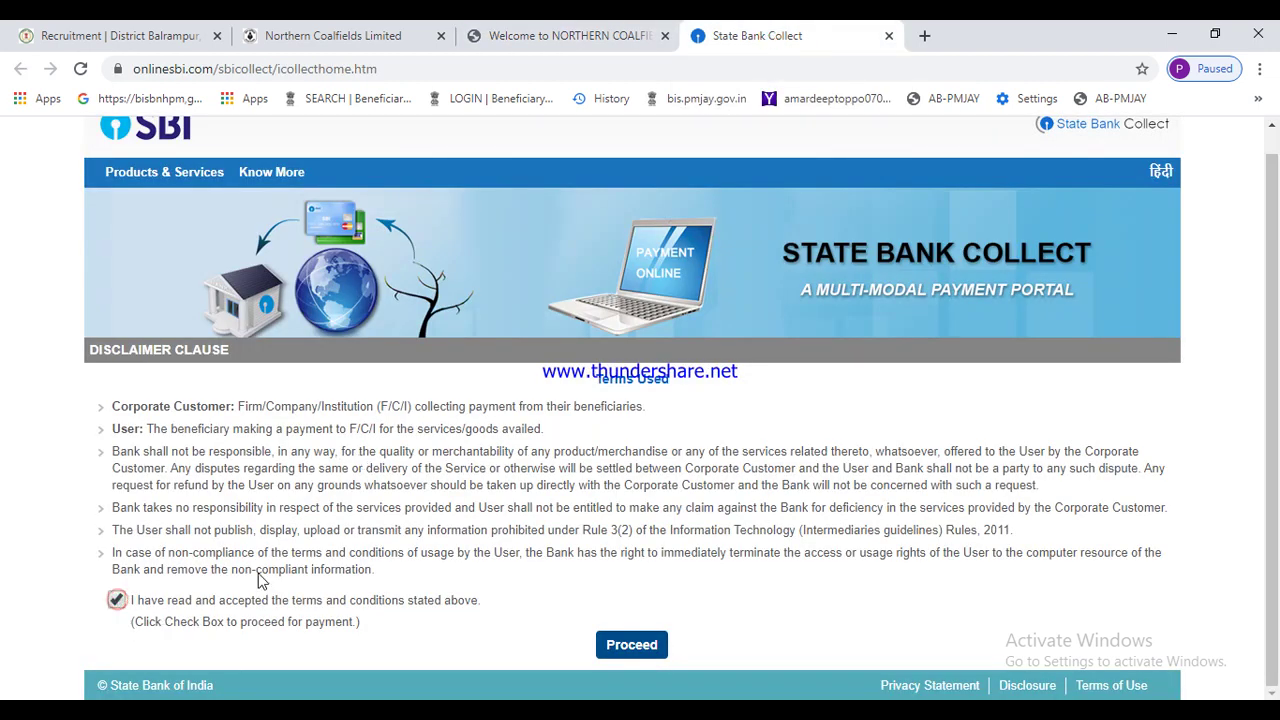
left_click(628, 648)
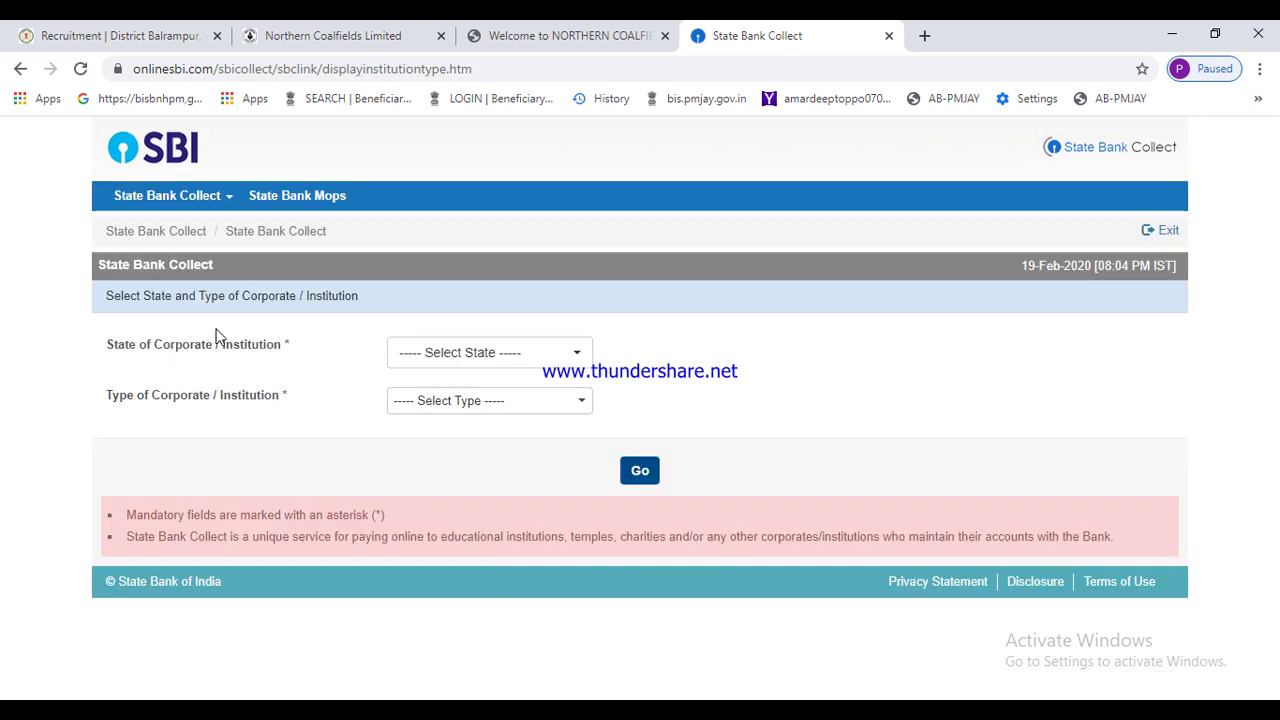
- Select state Madhya Pradesh and type PSU - PUBLIC SECTOR UNDERTAKING, then continue
left_click(445, 352)
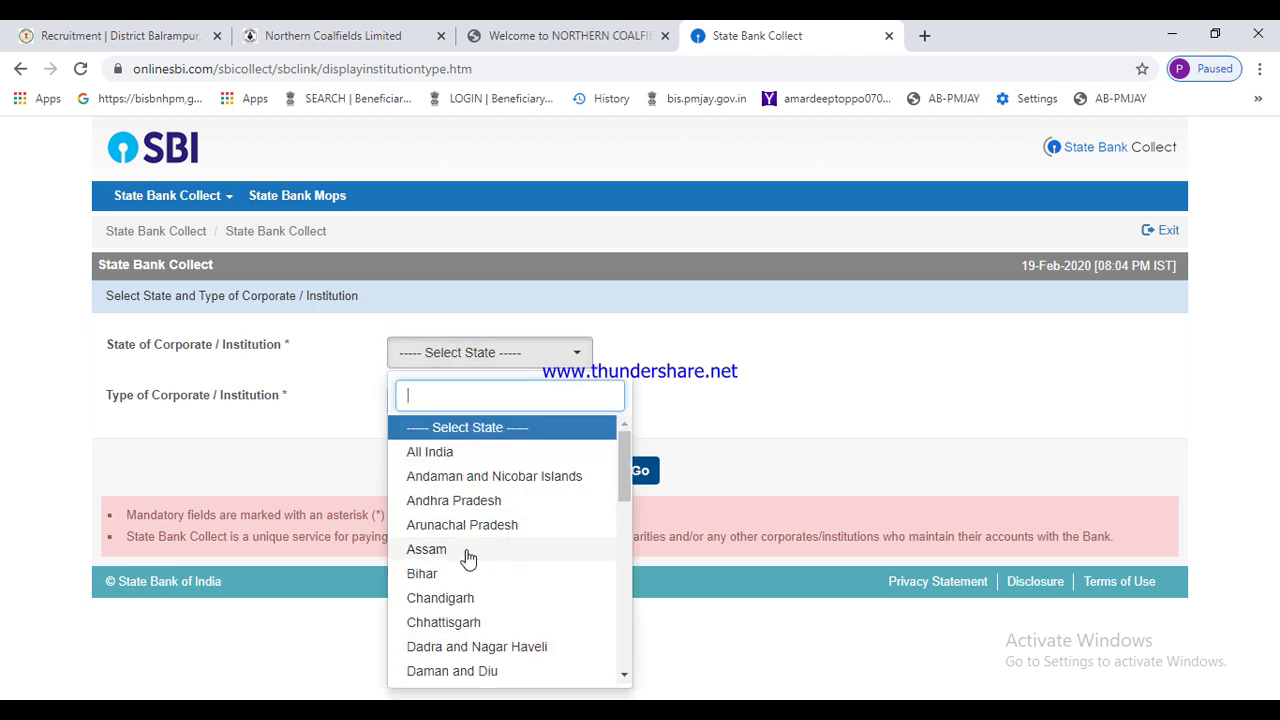
key("Down")
key("Down")
key("Down")
key("Down")
key("Down")
key("Down")
key("Down")
key("Down")
key("Down")
key("Down")
key("Down")
key("Down")
key("Down")
key("Down")
key("Down")
key("Down")
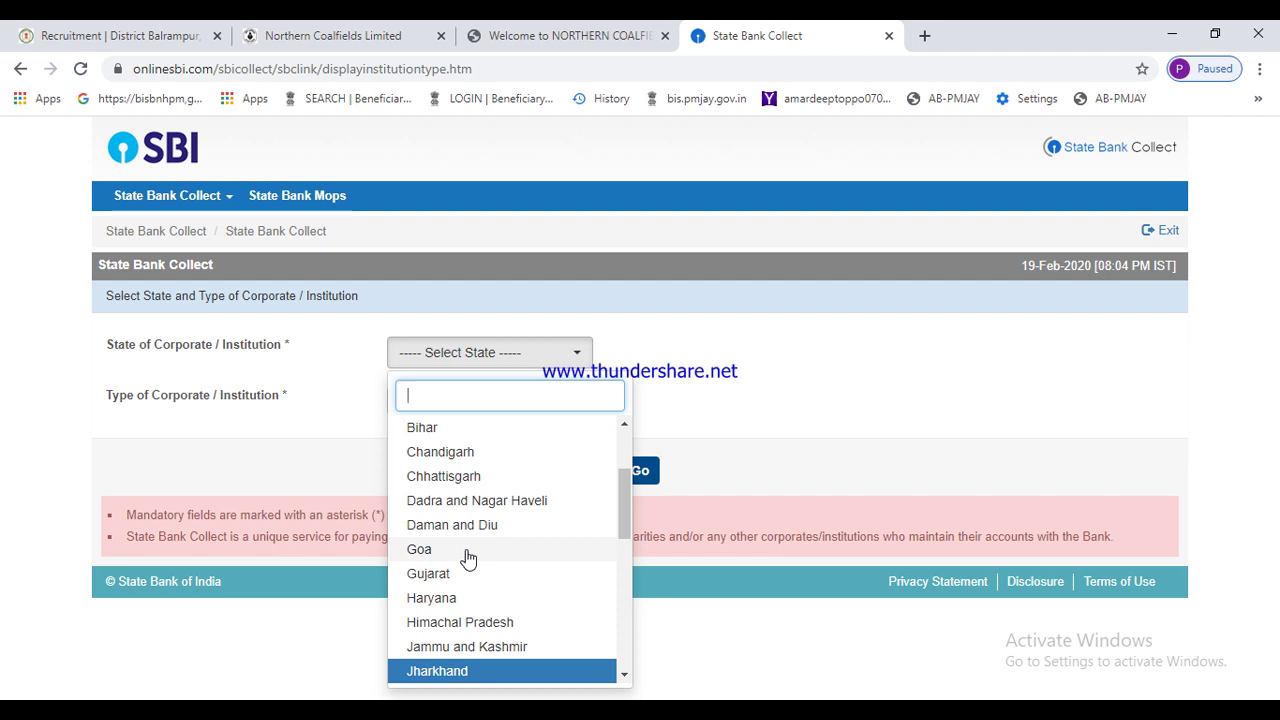
scroll(468, 558, "down", 2)
key("Down")
key("Down")
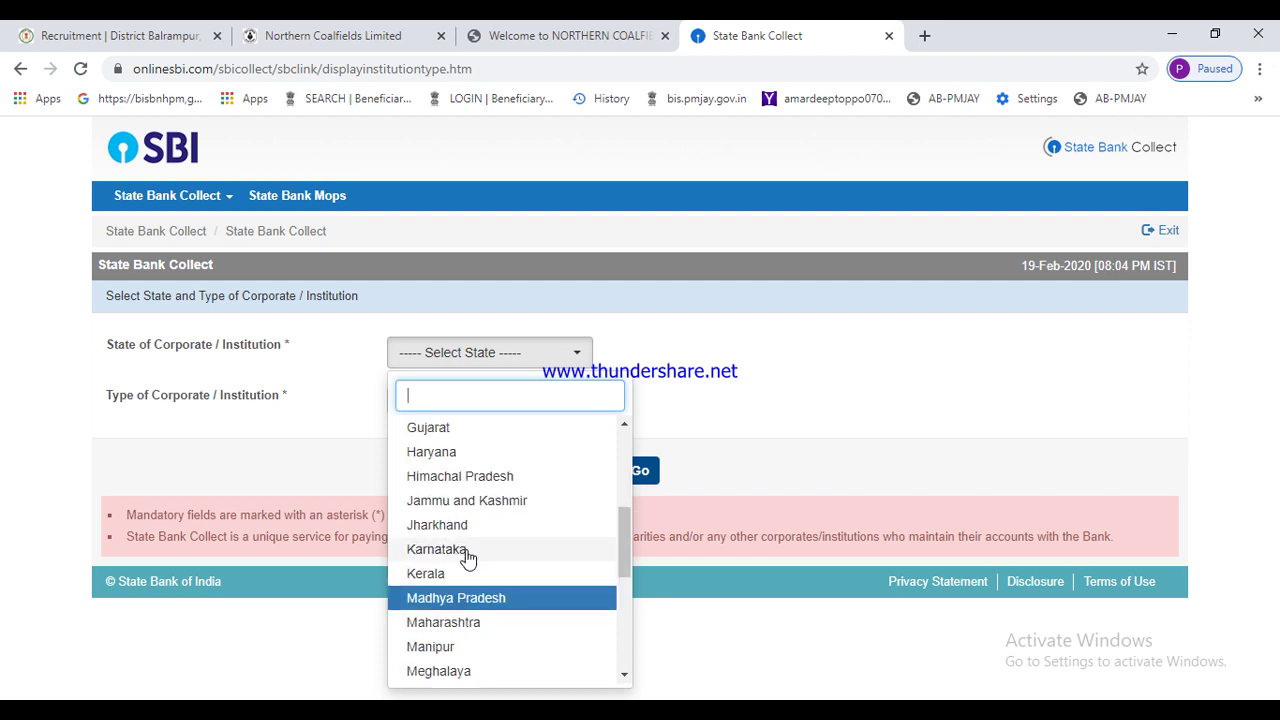
key("Return")
left_click(471, 408)
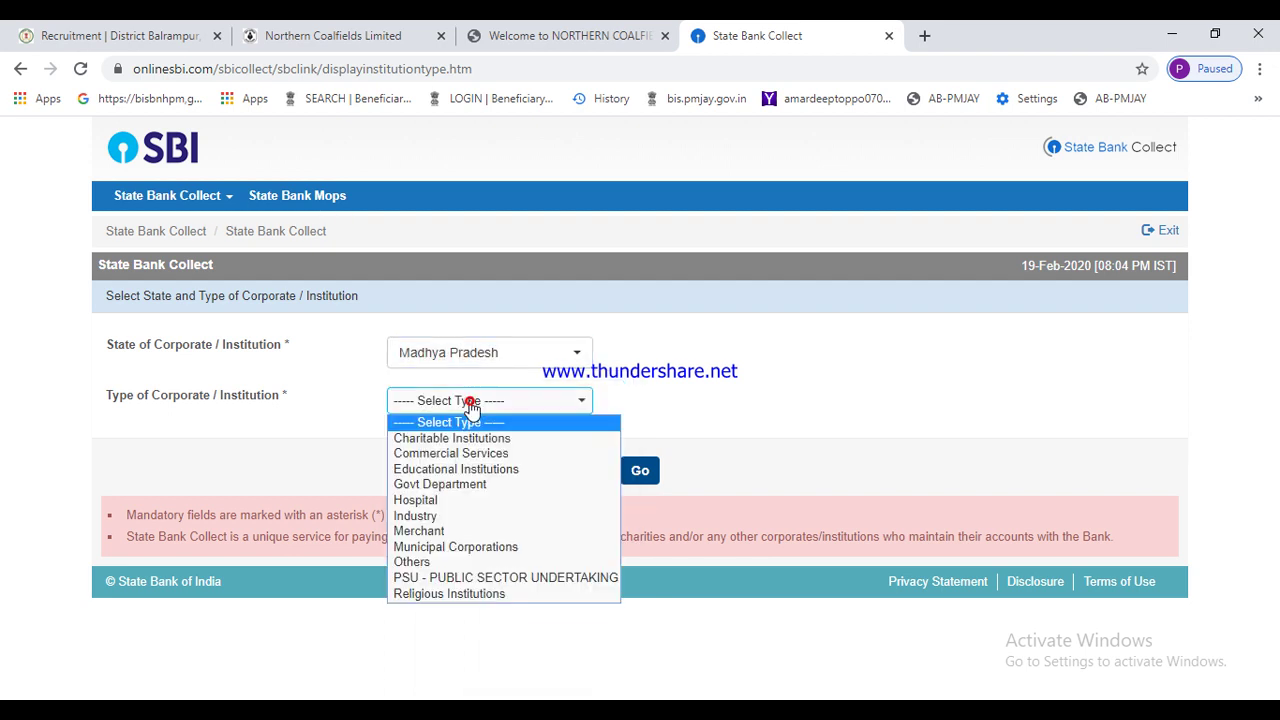
left_click(421, 584)
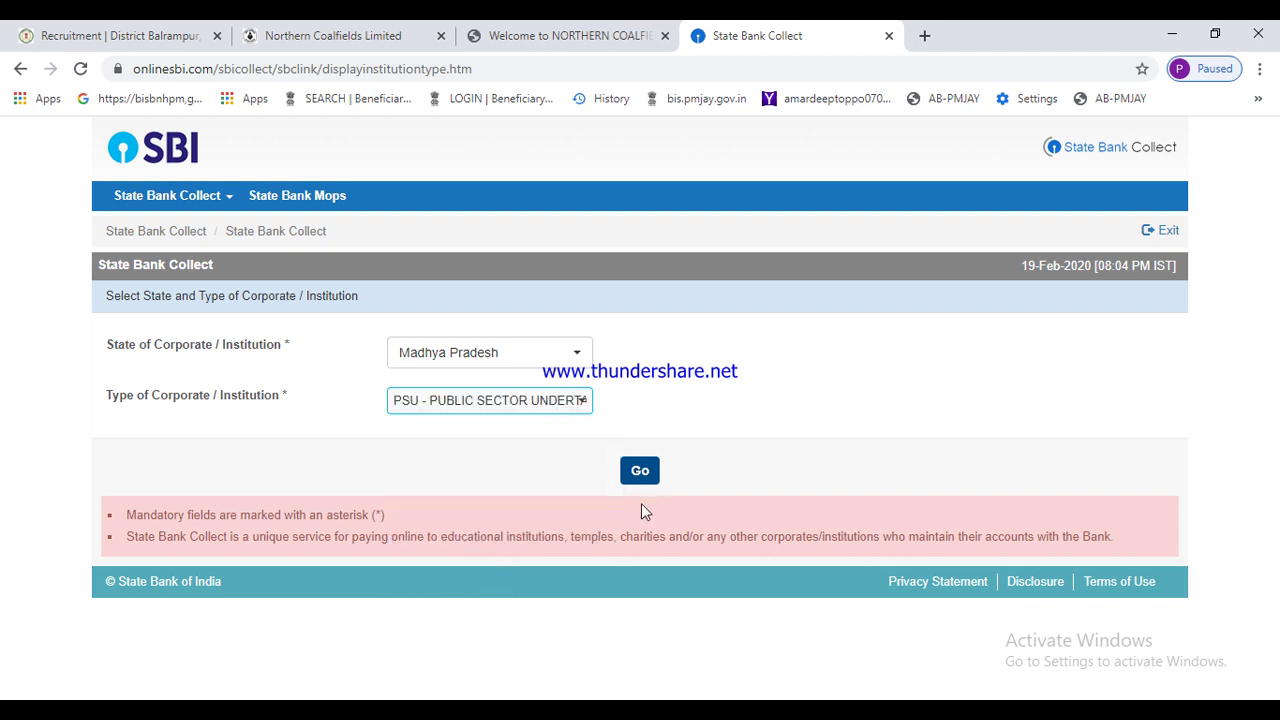
left_click(641, 472)
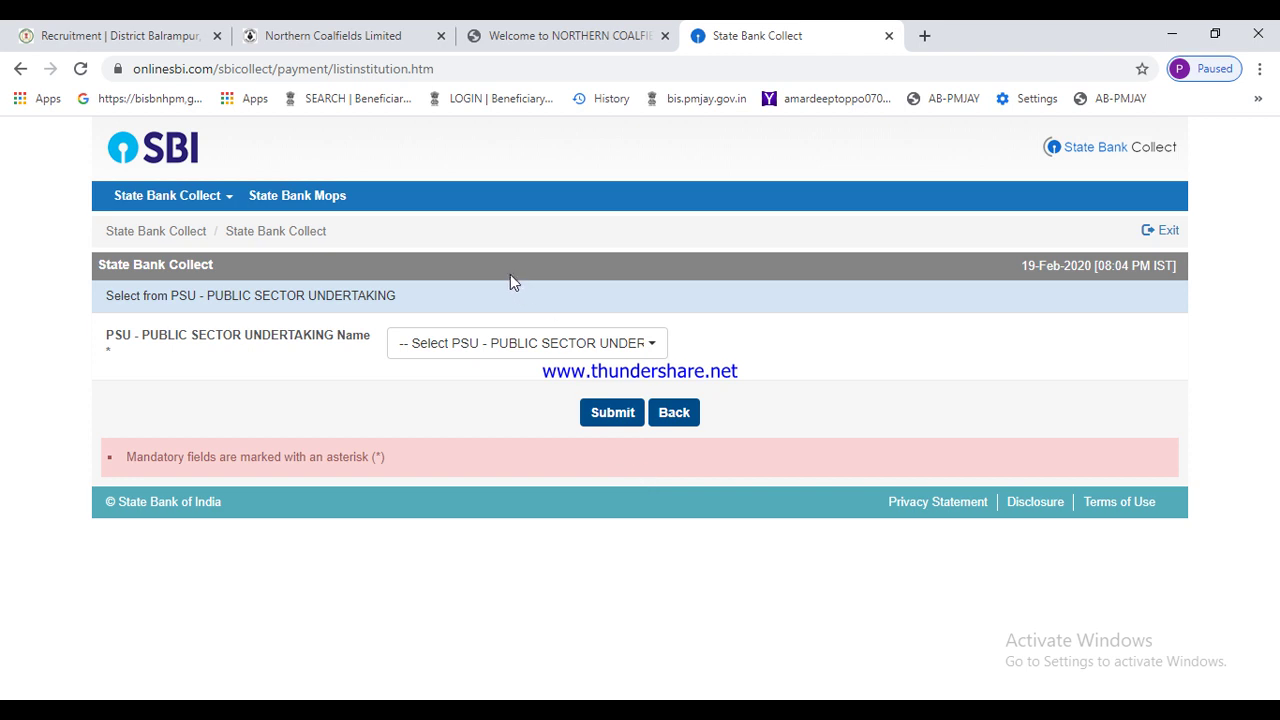
left_click(494, 343)
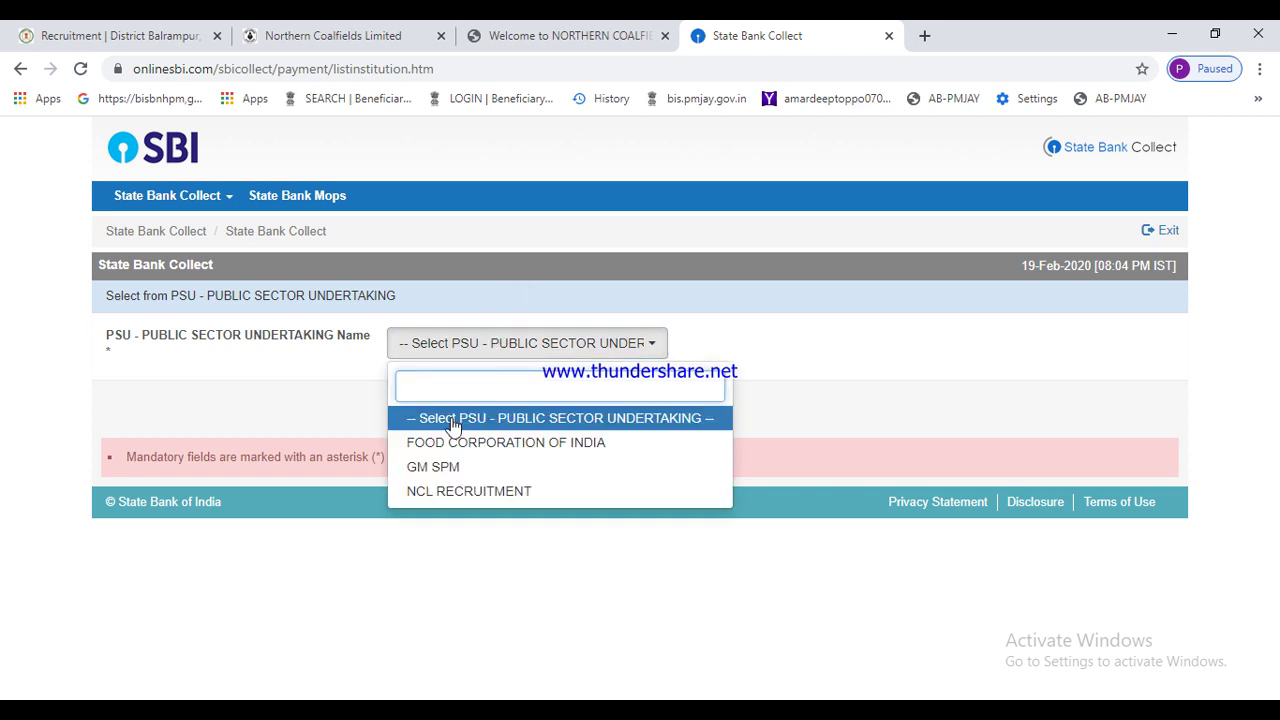
- Choose NCL RECRUITMENT as the PSU and Application fee(Paramedical) as the payment category
left_click(479, 491)
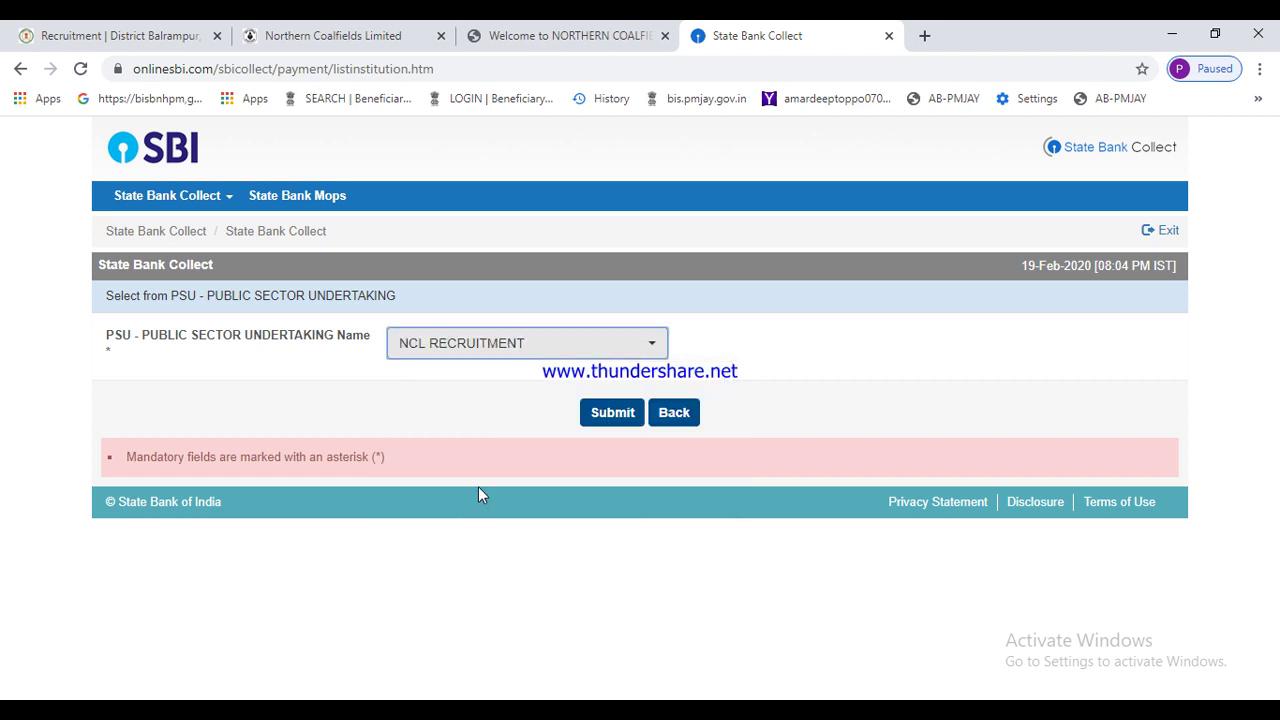
left_click(591, 421)
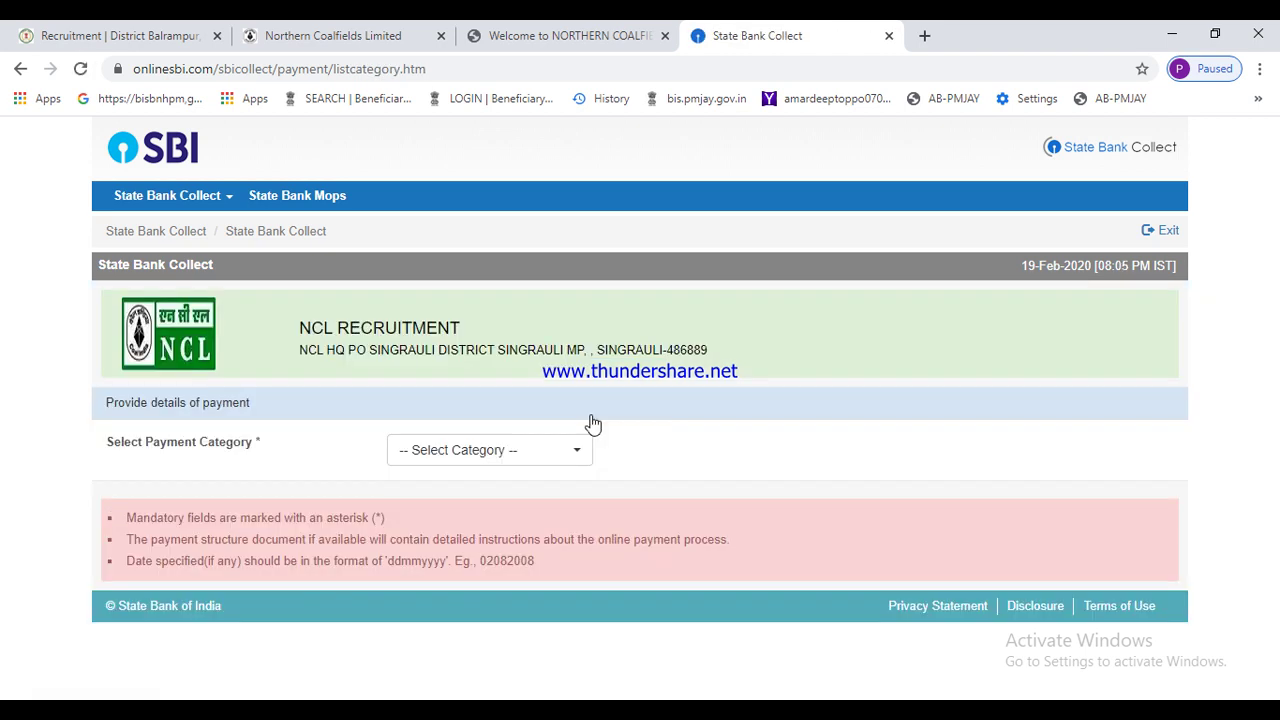
left_click(502, 453)
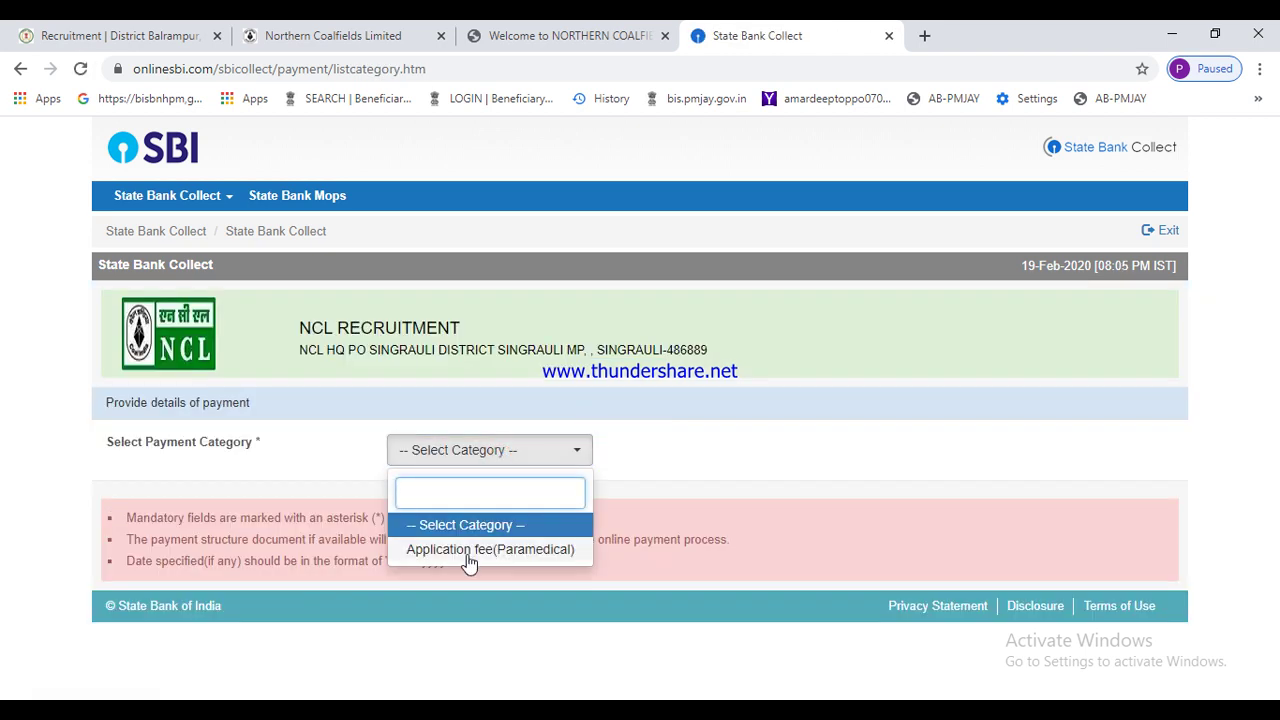
left_click(559, 551)
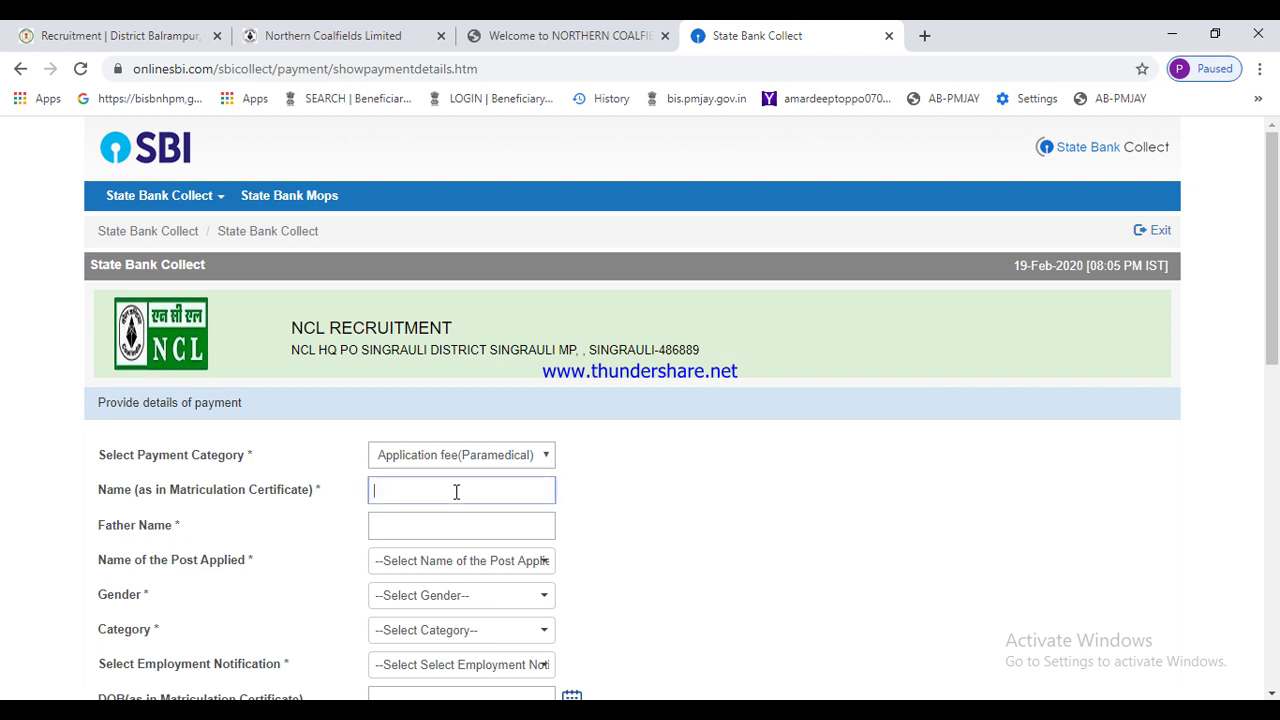
left_click(456, 492)
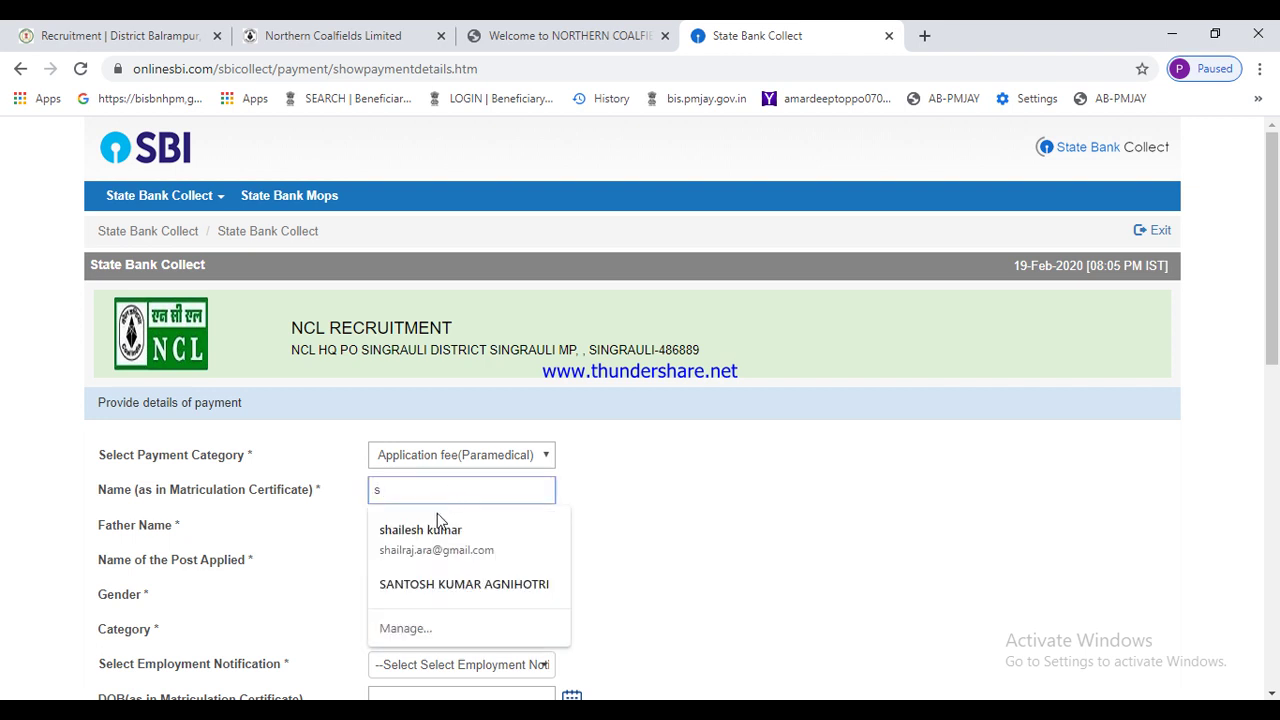
- Fill in the candidate's names from saved suggestions and pick post Staff Nurse Trainee
left_click(428, 531)
left_click(459, 537)
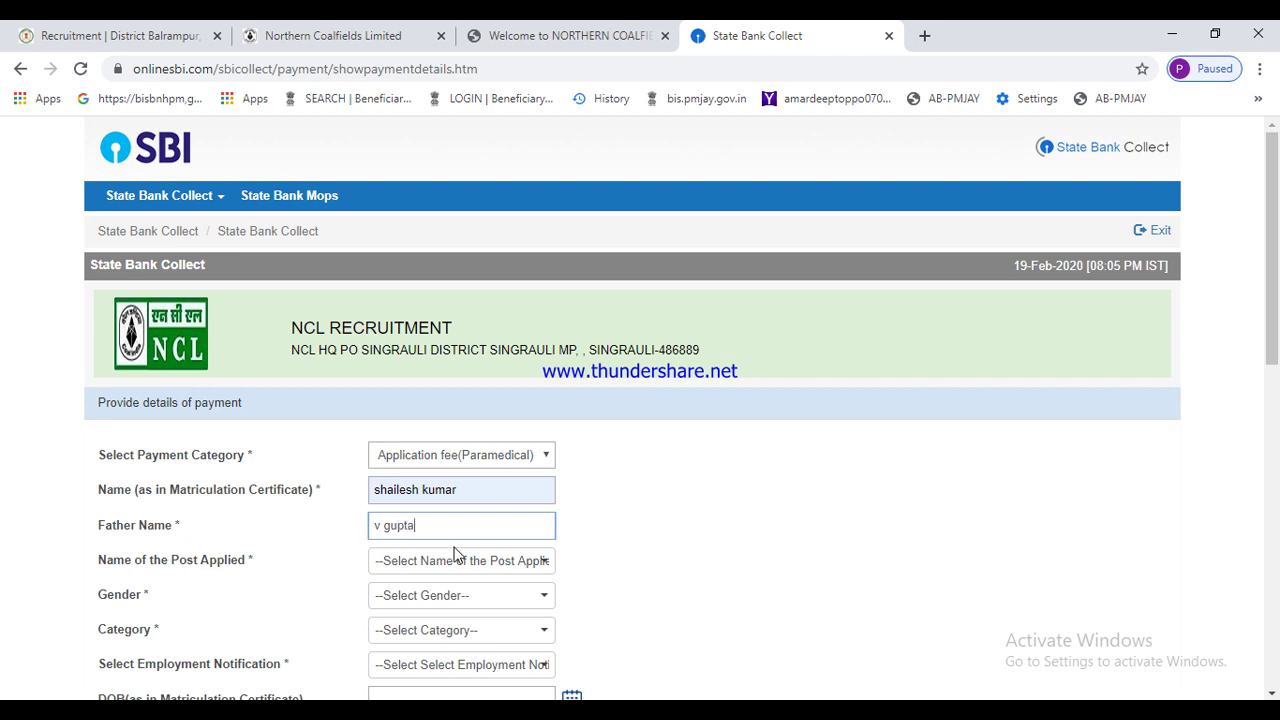
left_click(452, 560)
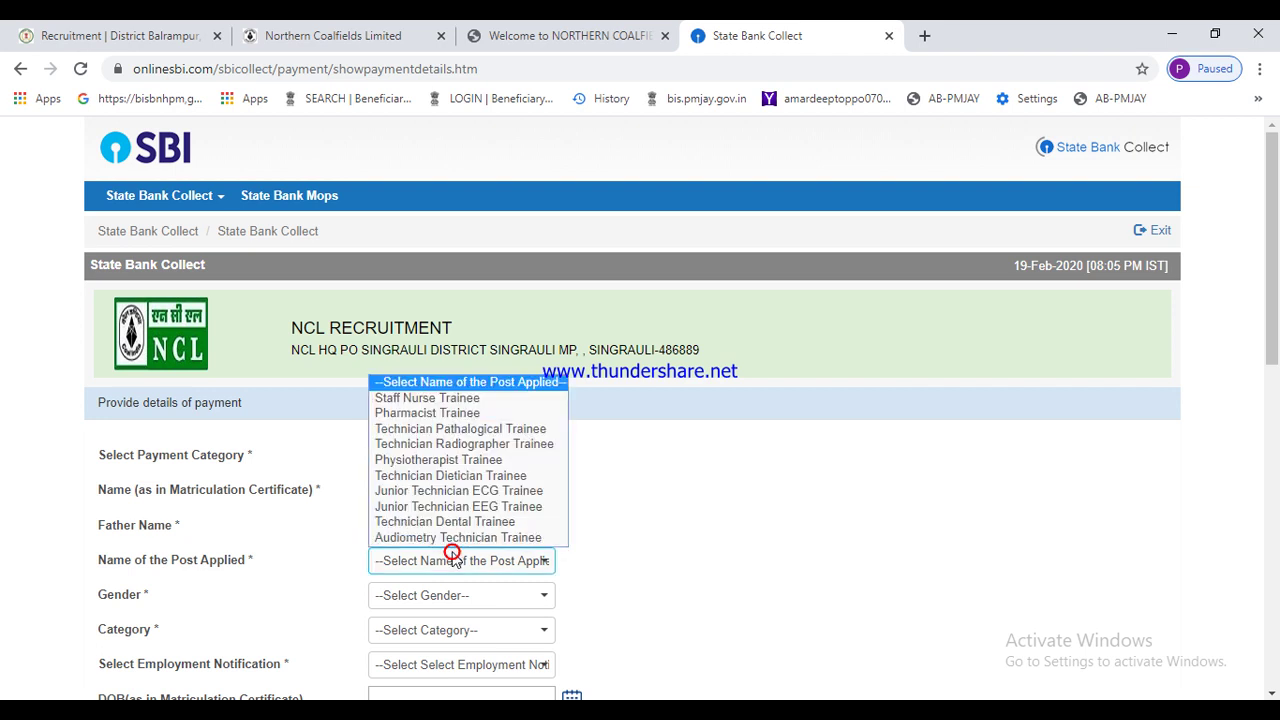
left_click(439, 399)
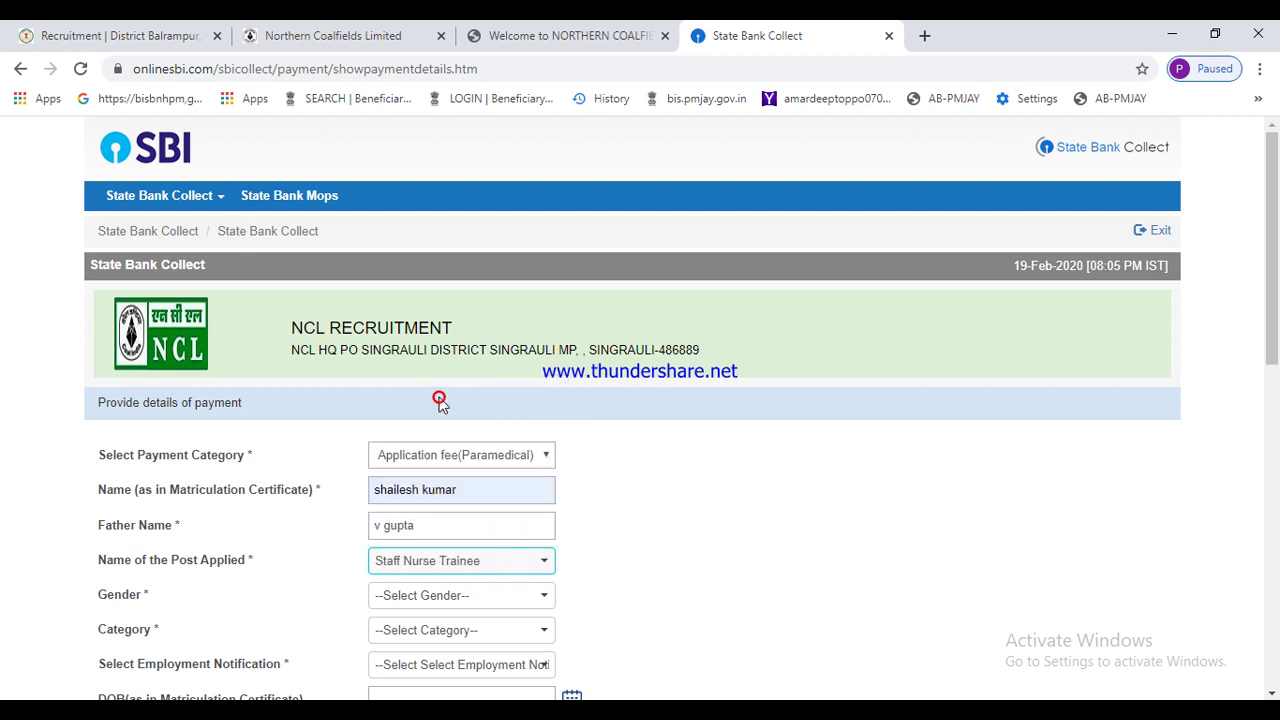
- Set gender Male, category General and employment notification EN Ref Number 109
left_click(424, 597)
left_click(392, 648)
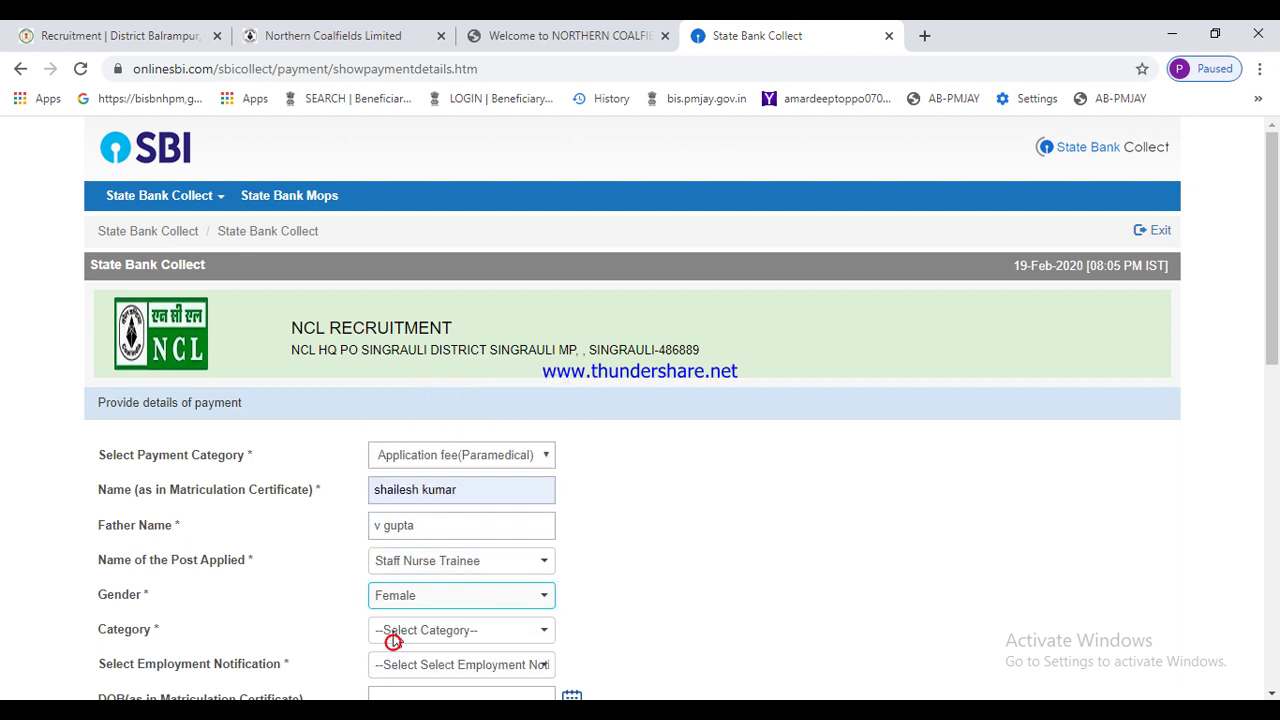
left_click(394, 593)
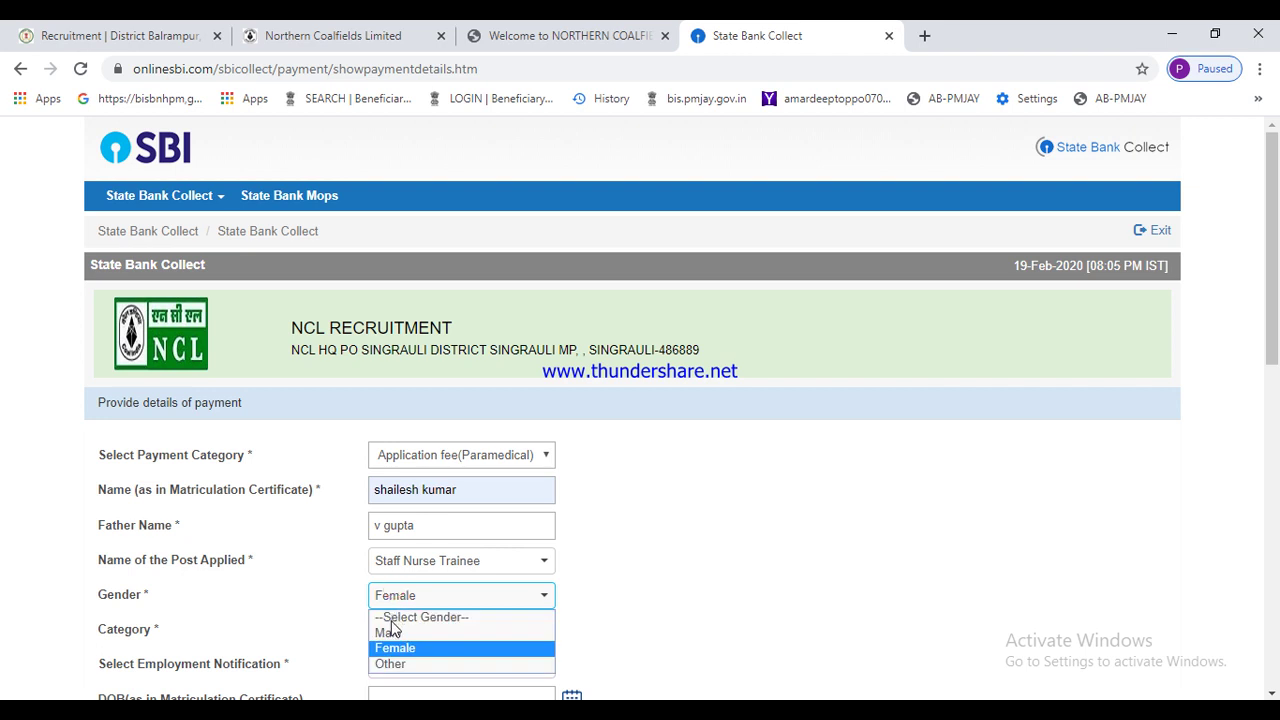
left_click(390, 634)
left_click(395, 629)
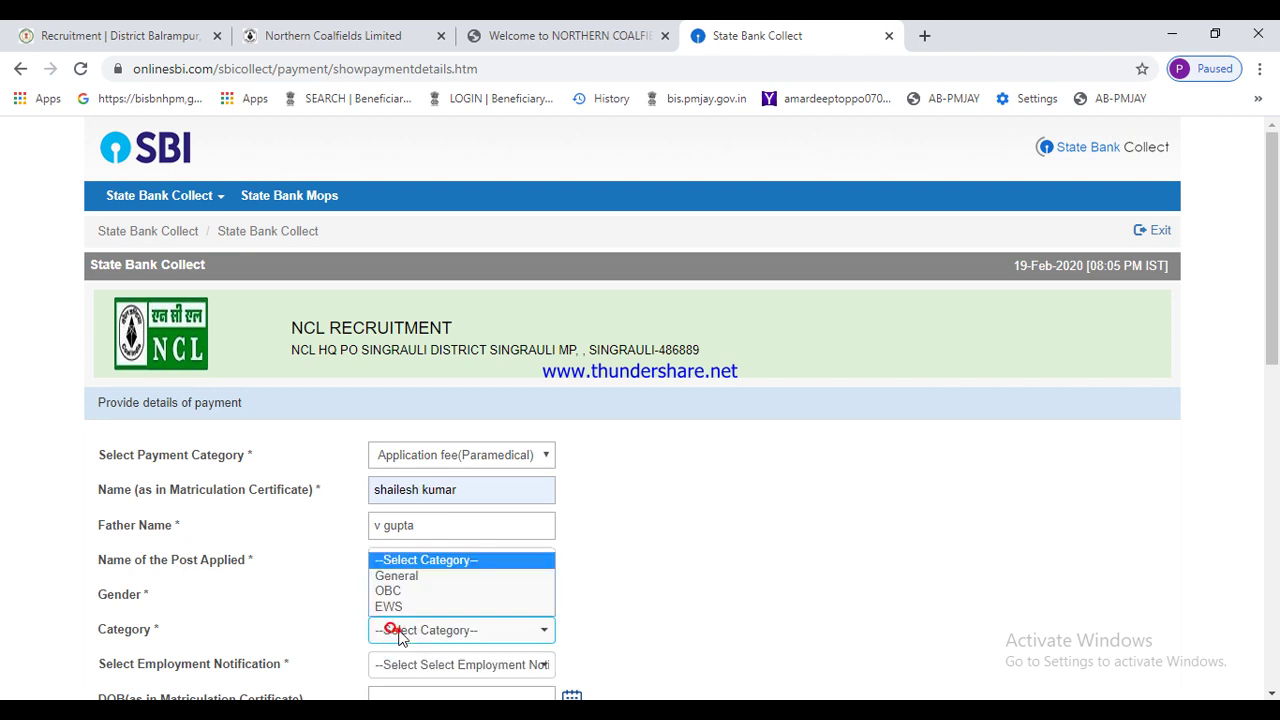
left_click(388, 576)
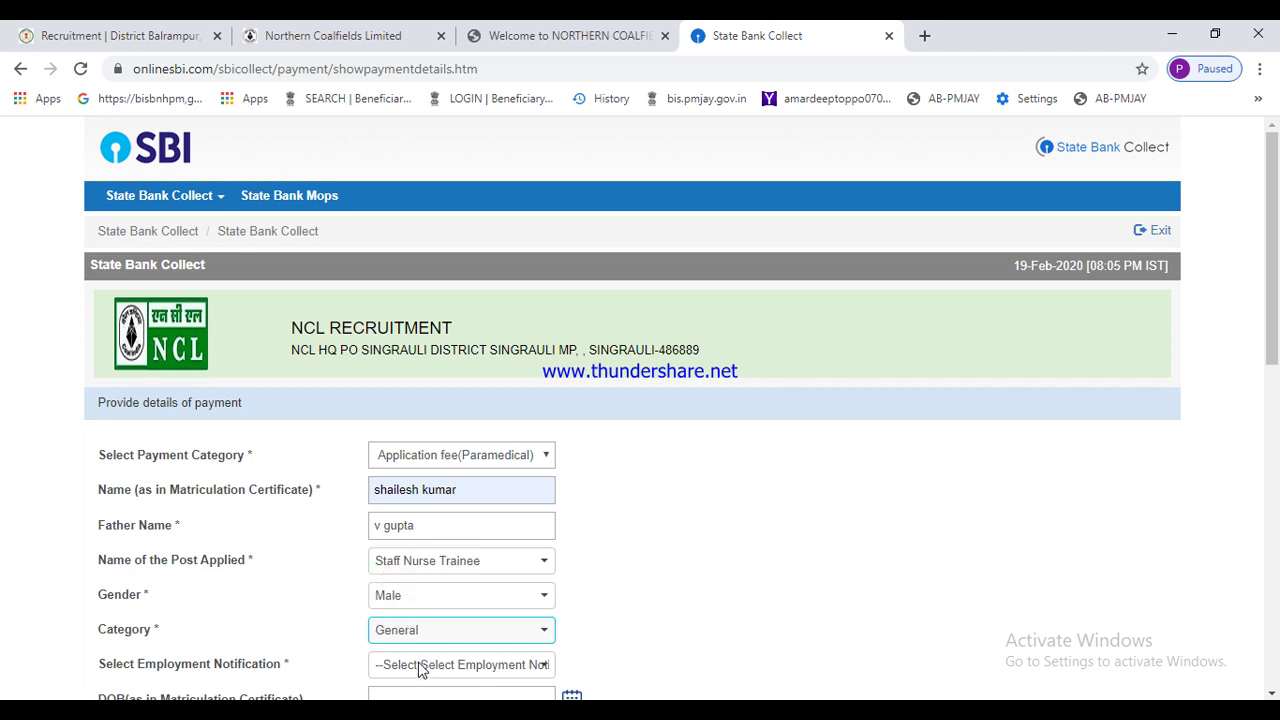
left_click(420, 666)
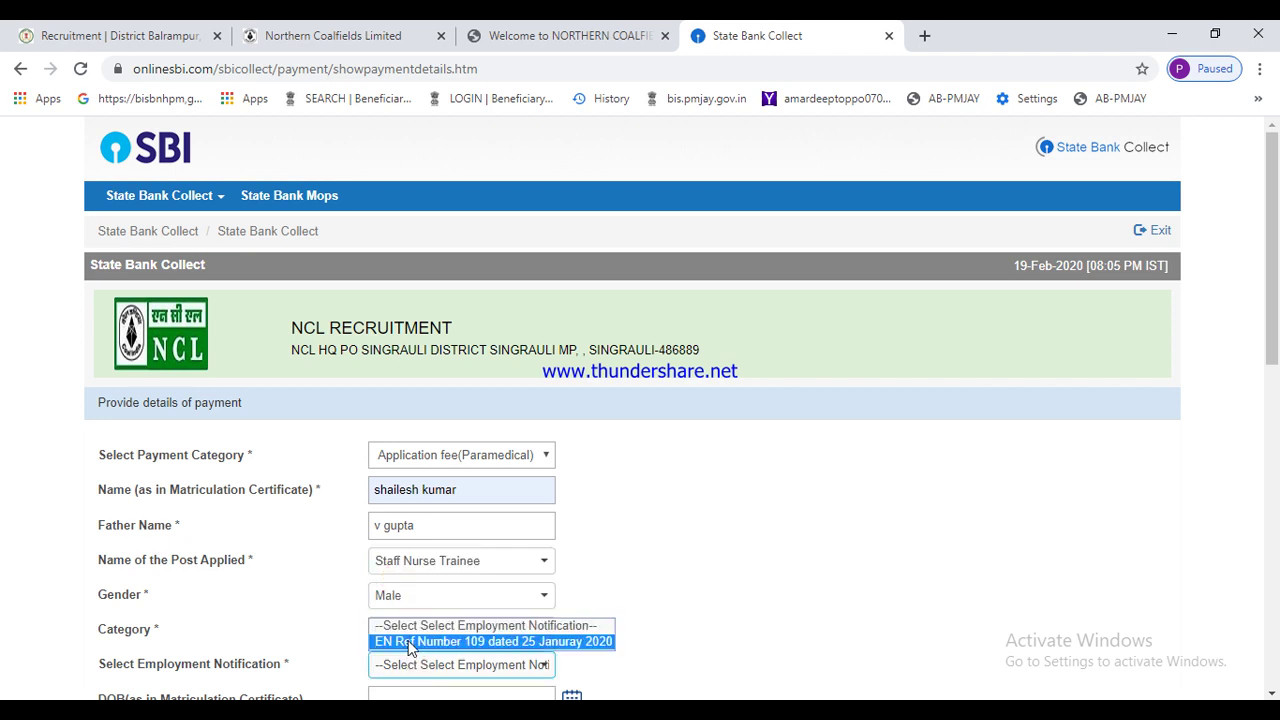
left_click(409, 643)
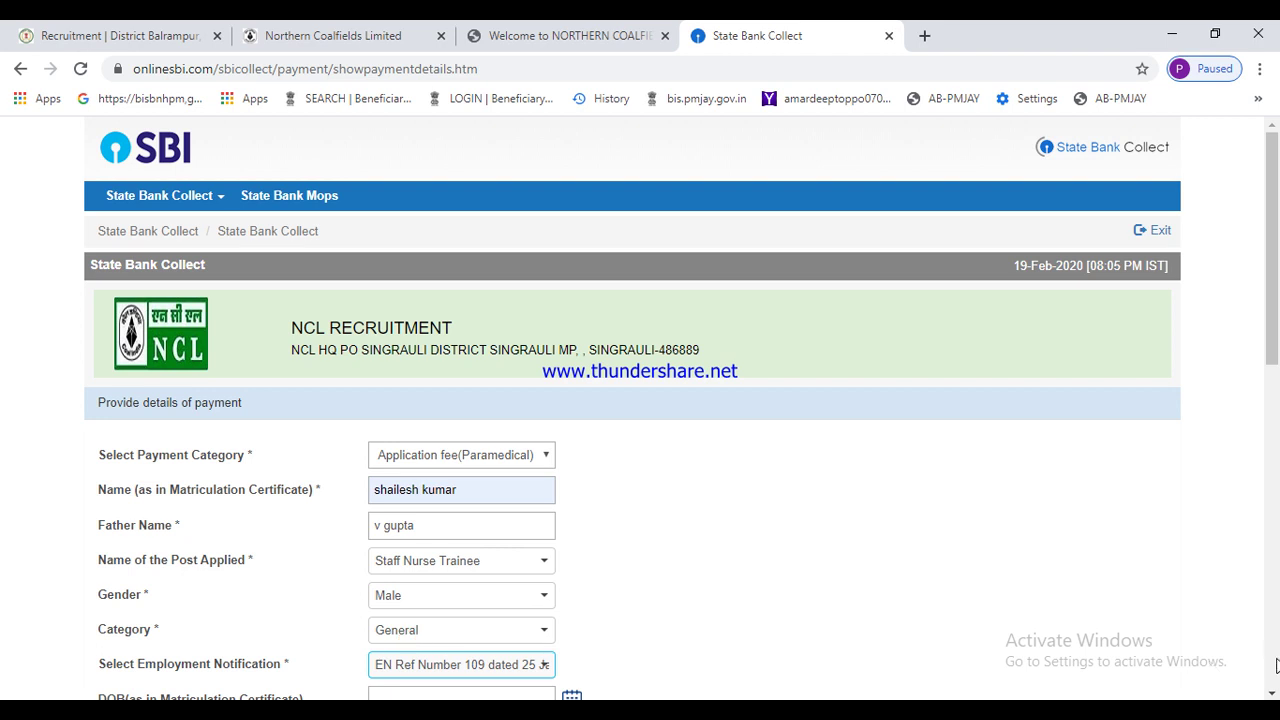
left_click(1272, 693)
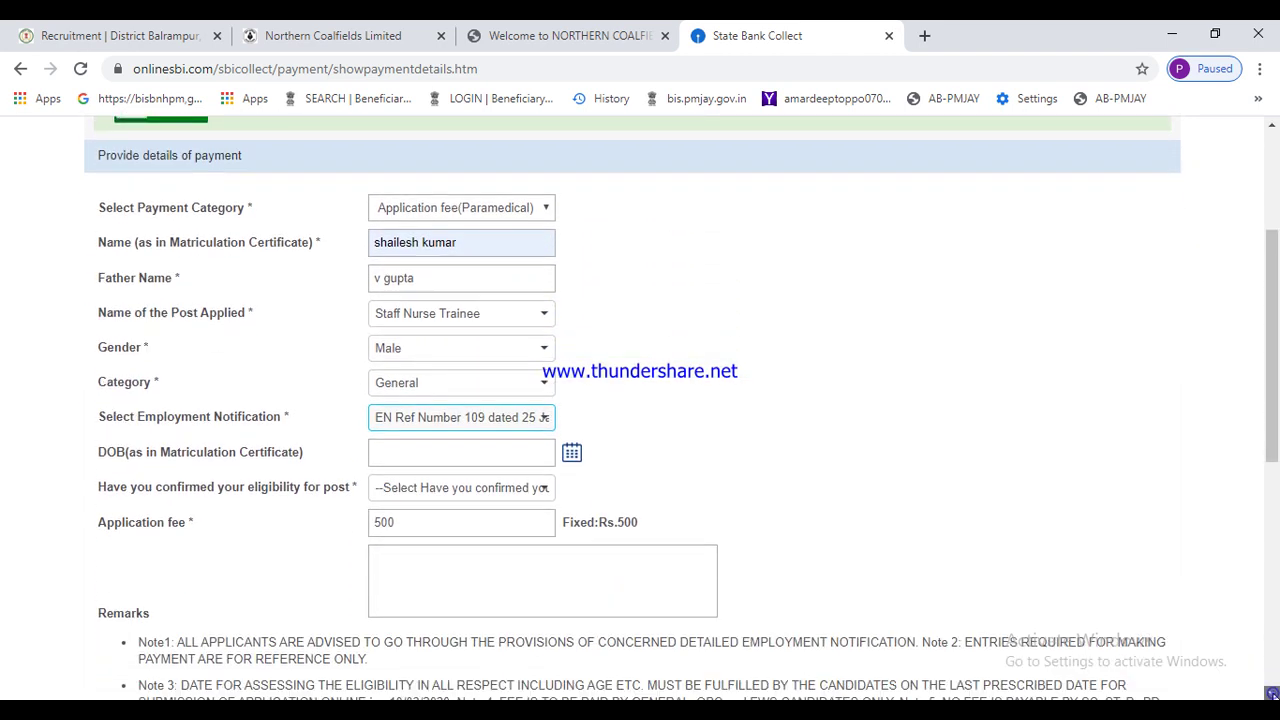
left_click(1272, 693)
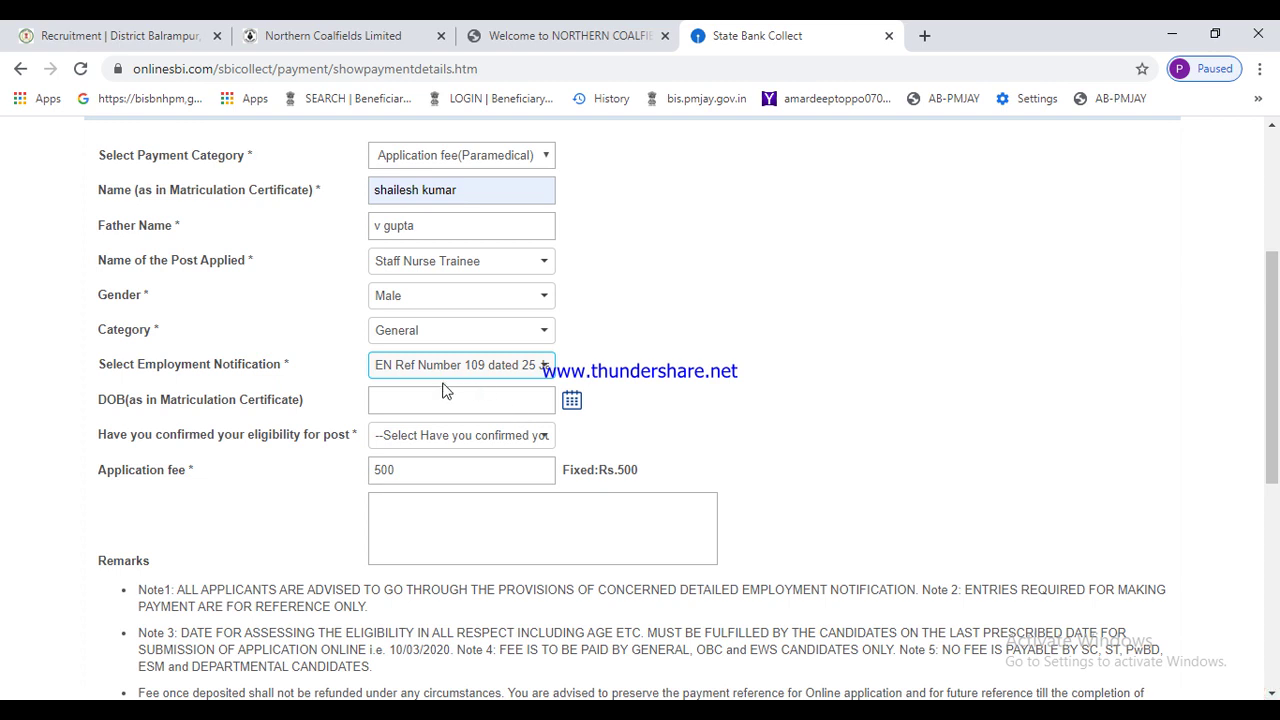
- Set the candidate's date of birth to 12 April 1995 in the calendar
left_click(571, 401)
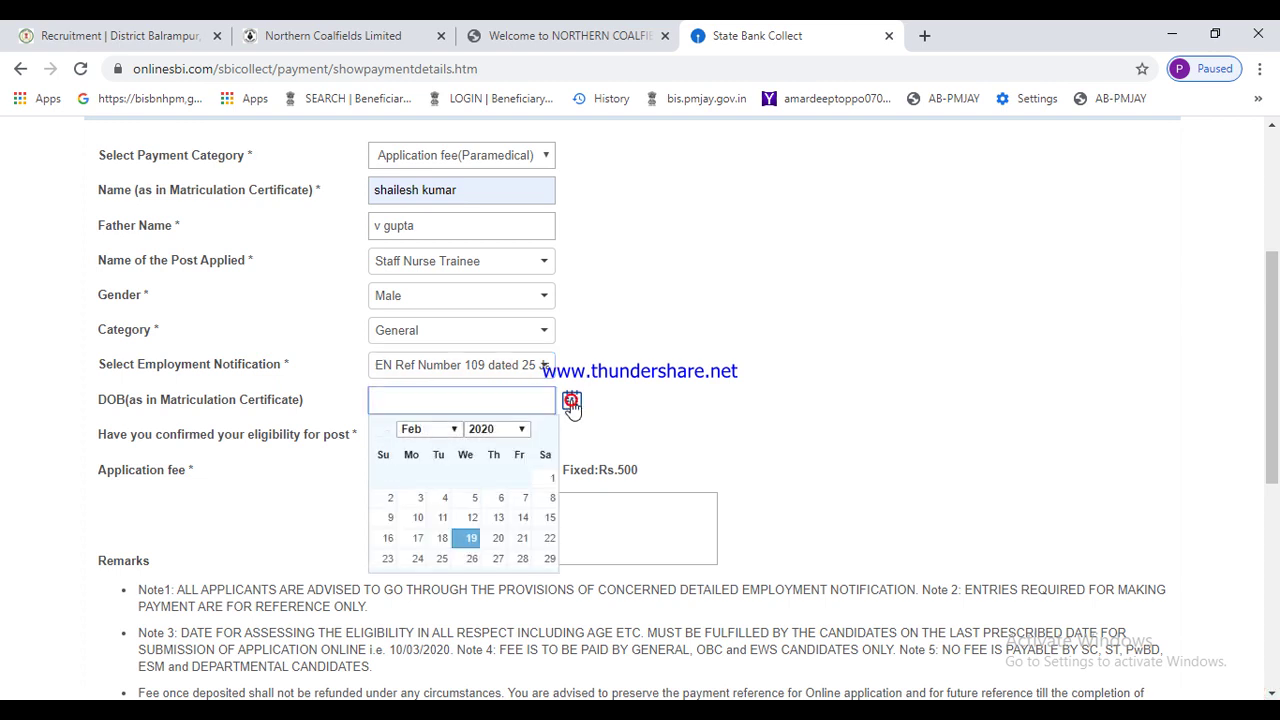
left_click(490, 432)
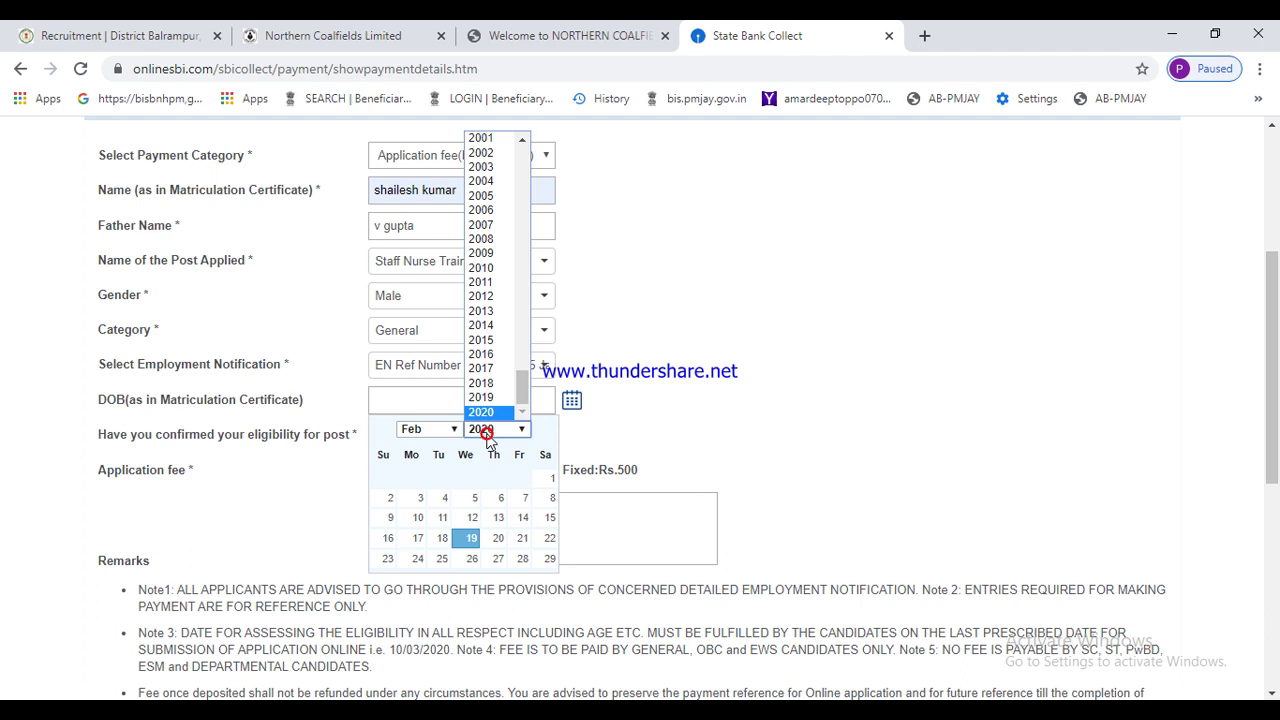
left_click(521, 141)
left_click(521, 141)
left_click(521, 141)
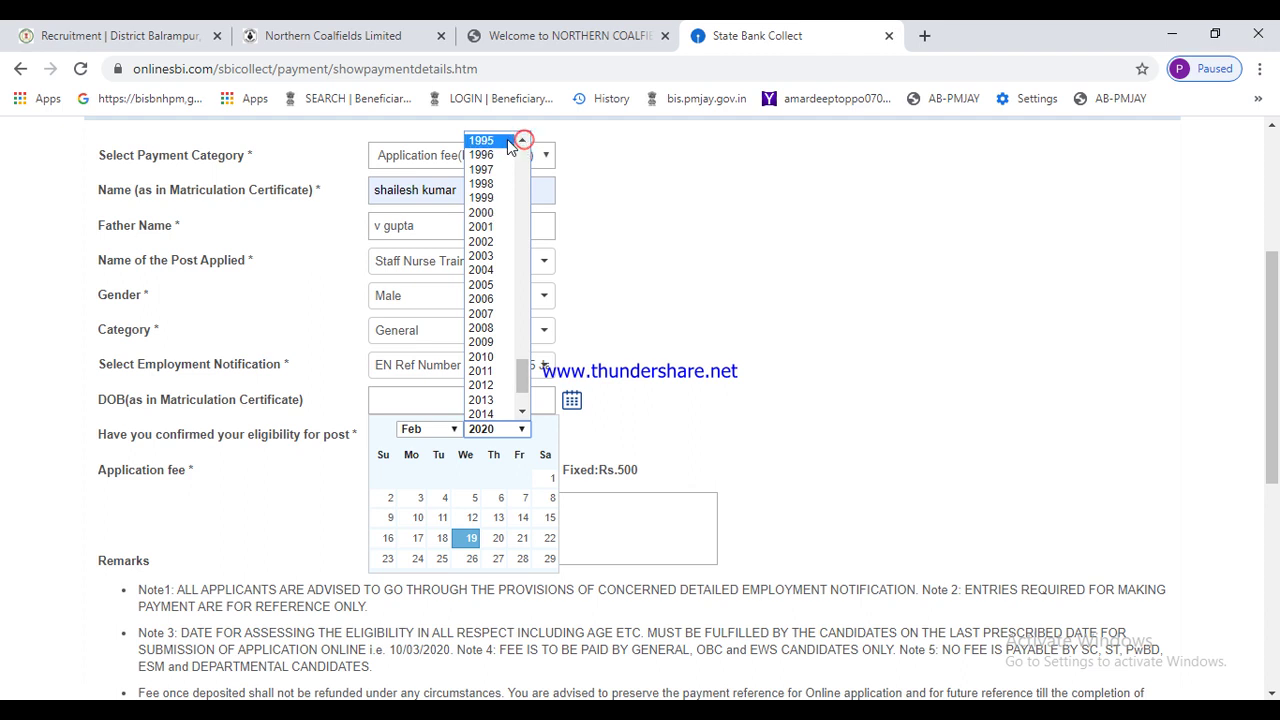
left_click(505, 141)
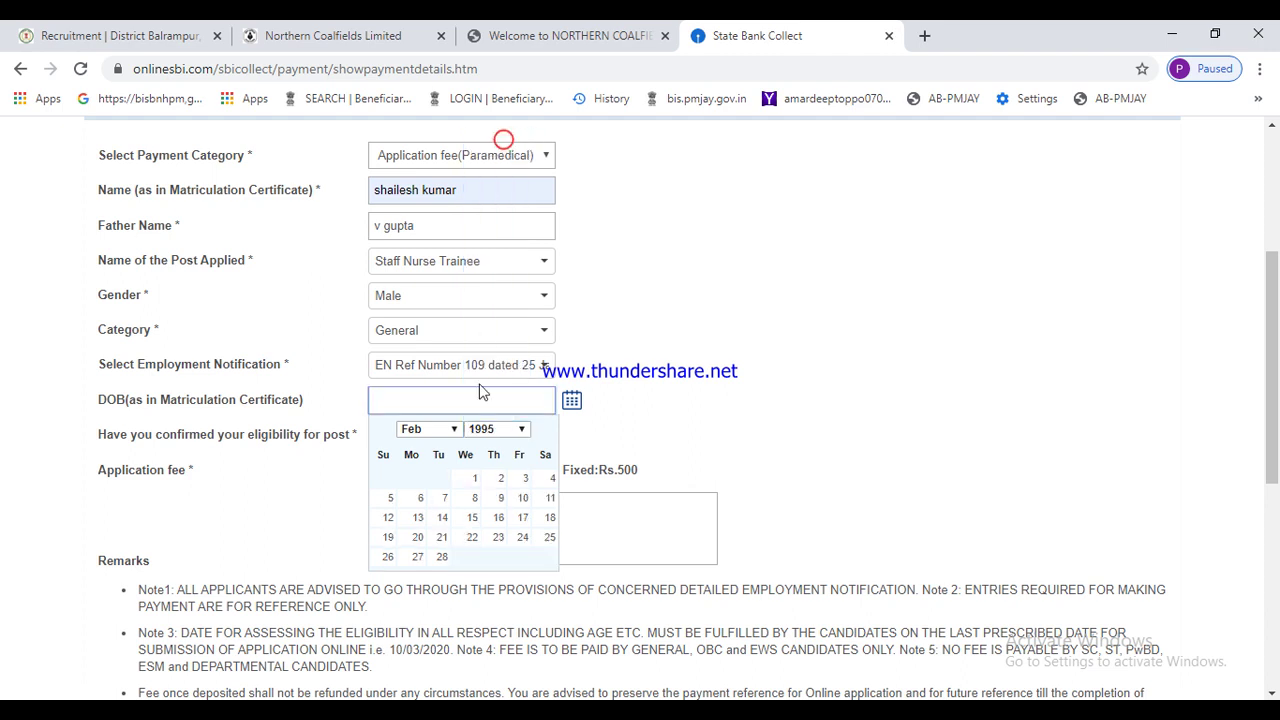
left_click(455, 430)
left_click(415, 489)
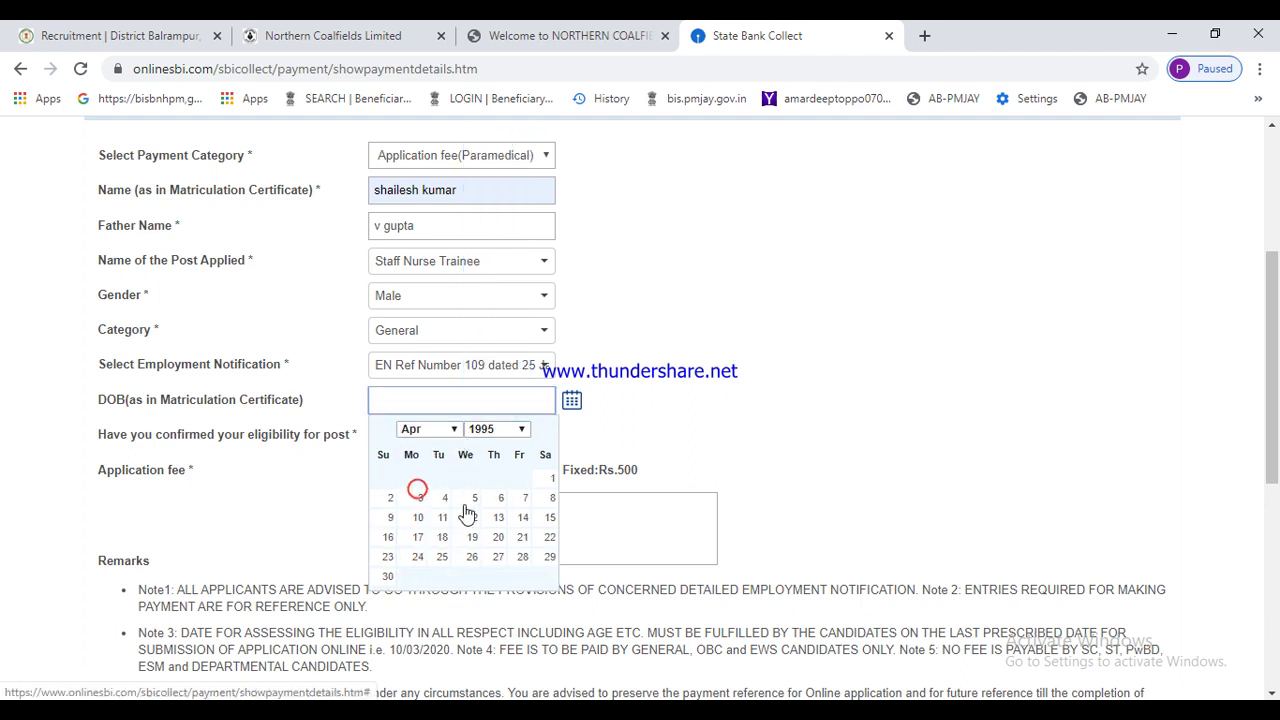
left_click(472, 522)
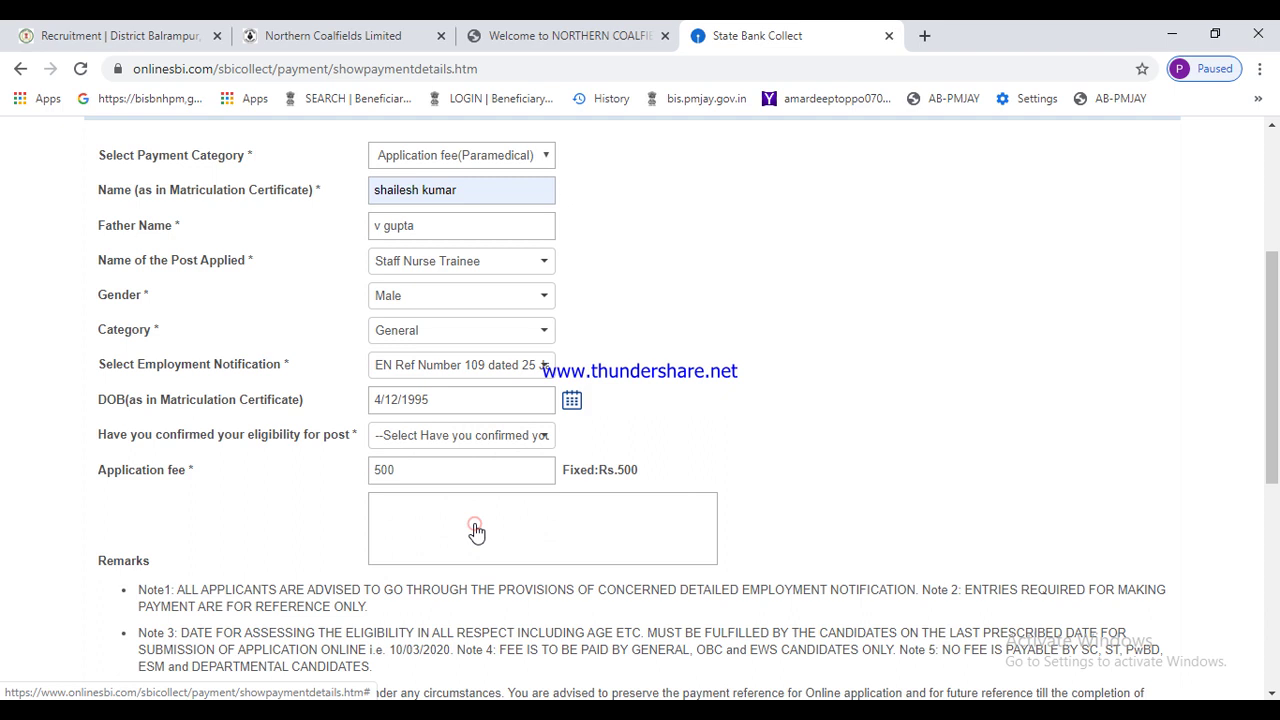
- Confirm eligibility for the post as Yes and enter the remark 'application fee'
left_click(430, 437)
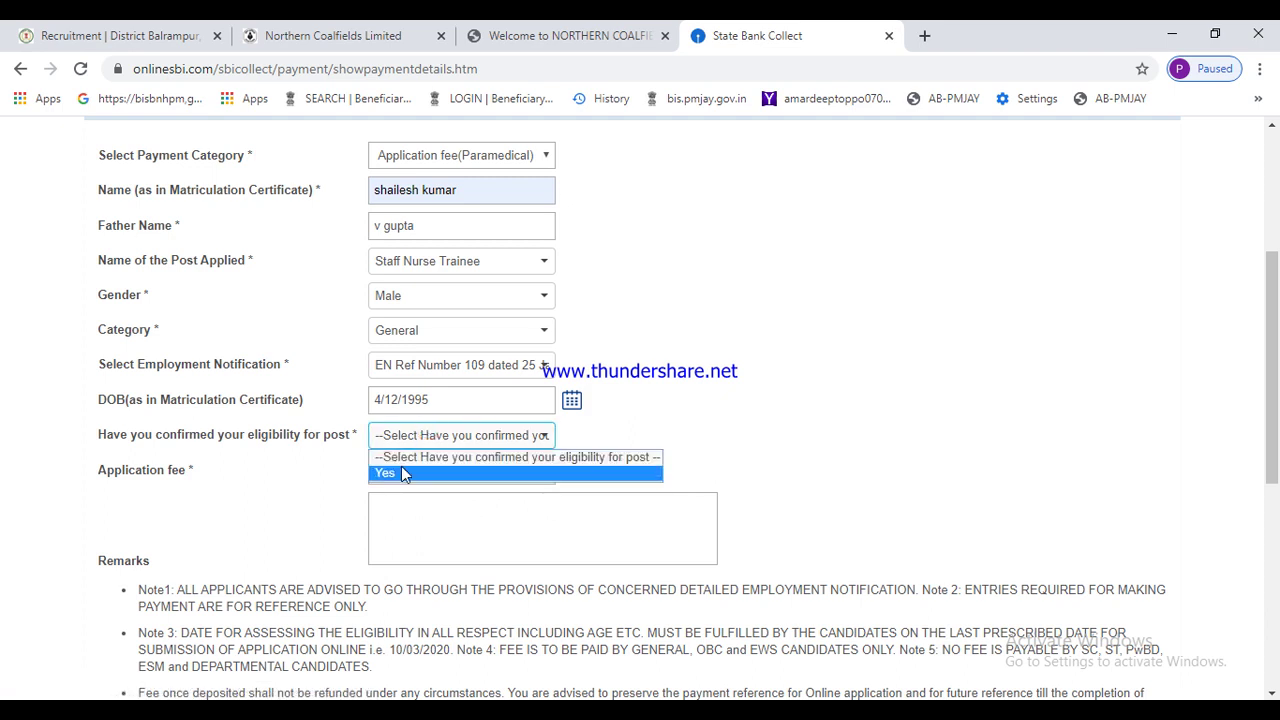
left_click(401, 472)
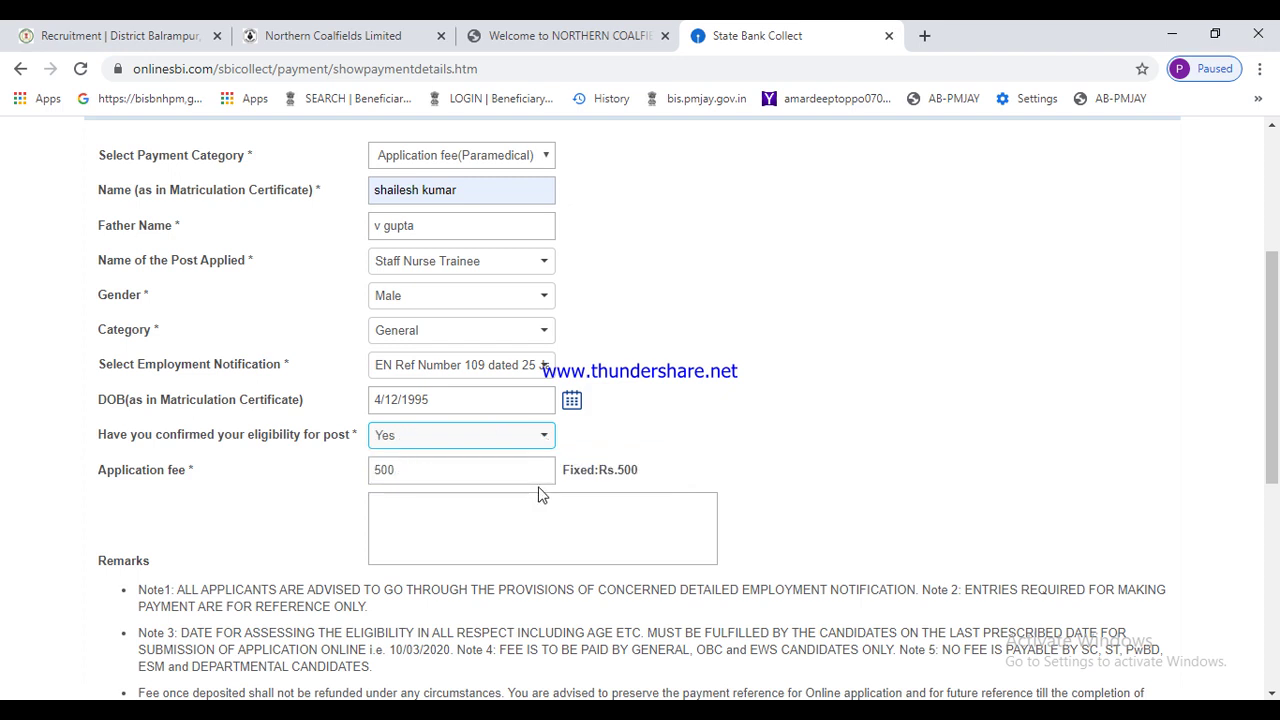
left_click(465, 509)
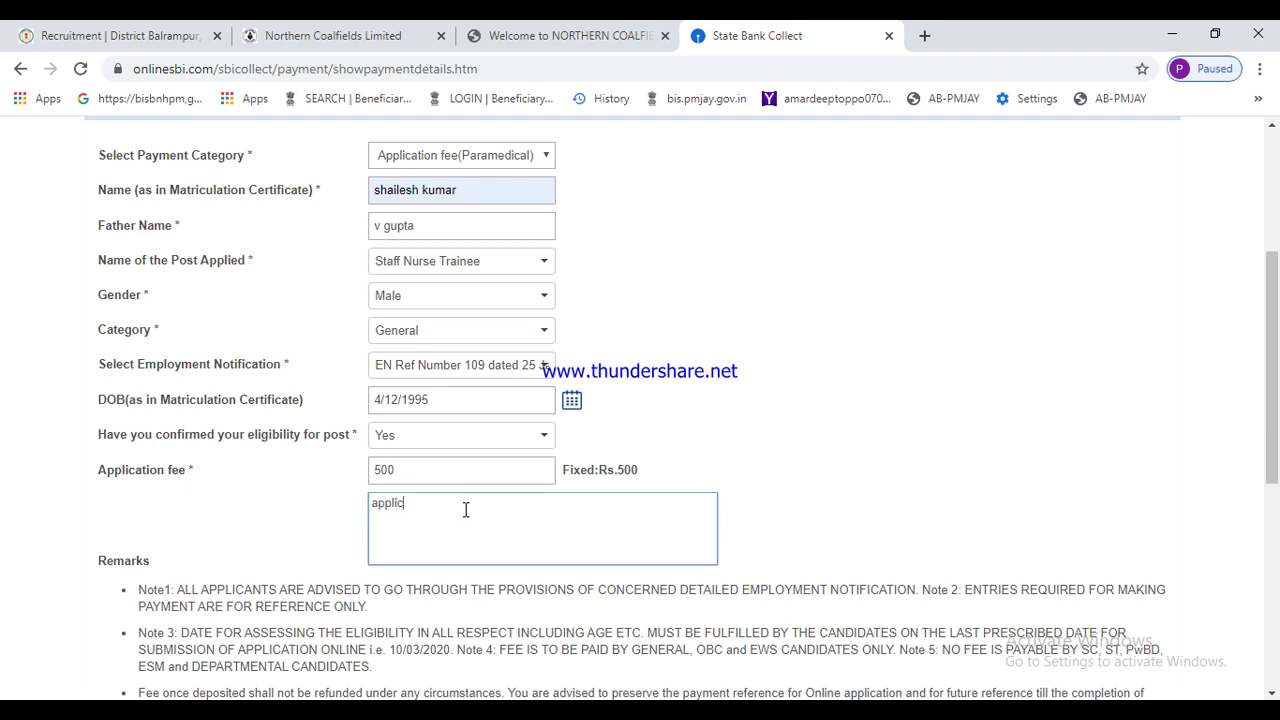
type("application fee")
- Scroll down to the e-receipt reprint details section at the bottom of the form
left_click(1274, 633)
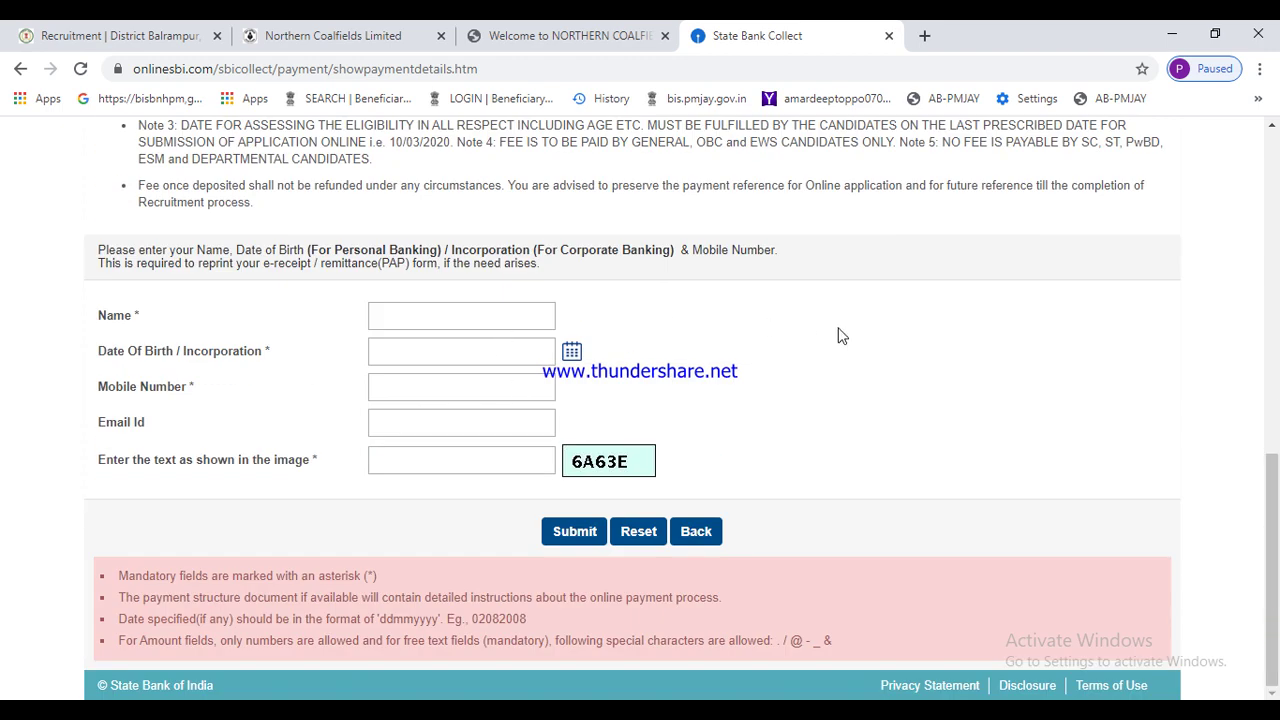
left_click(1271, 125)
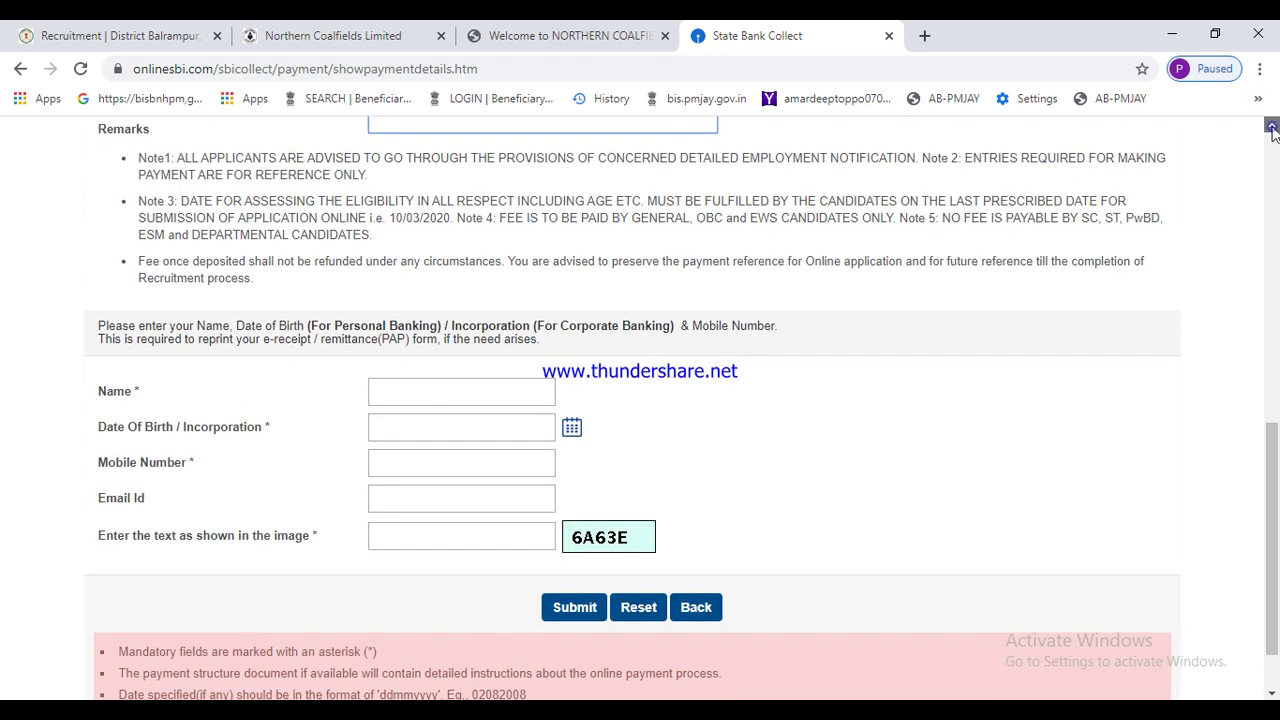
left_click(1271, 128)
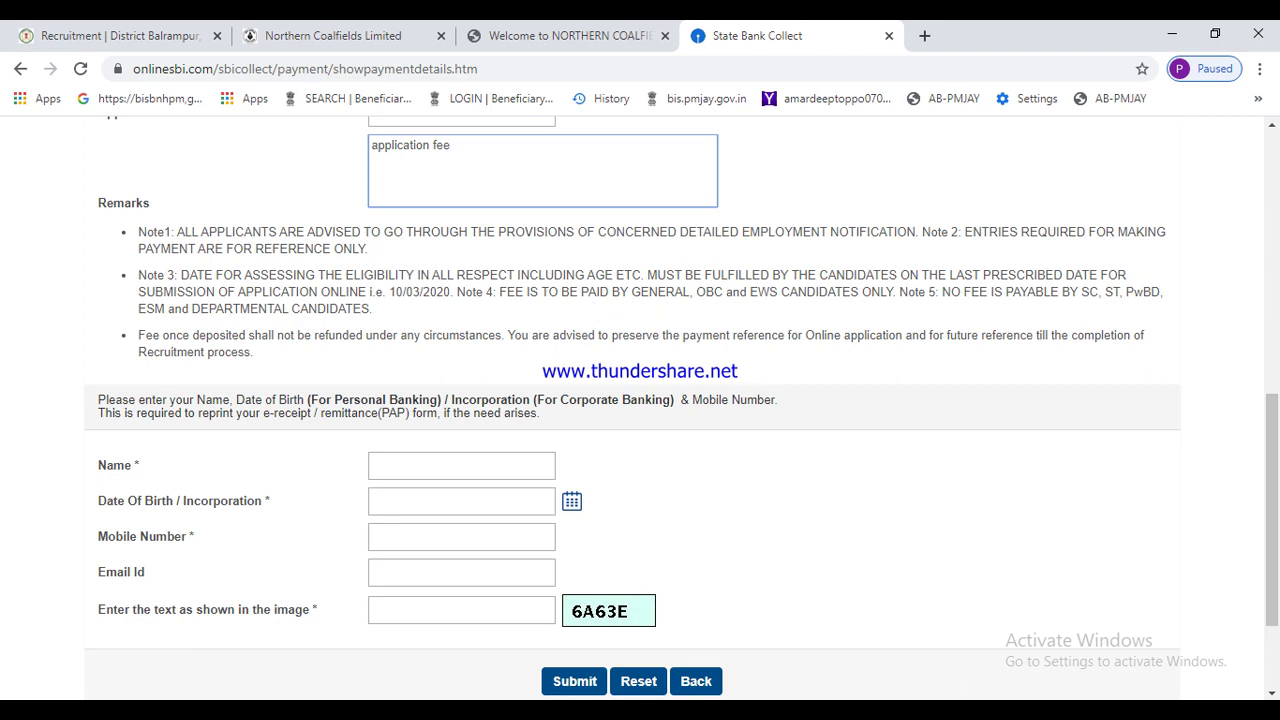
right_click(1055, 684)
left_click(1100, 609)
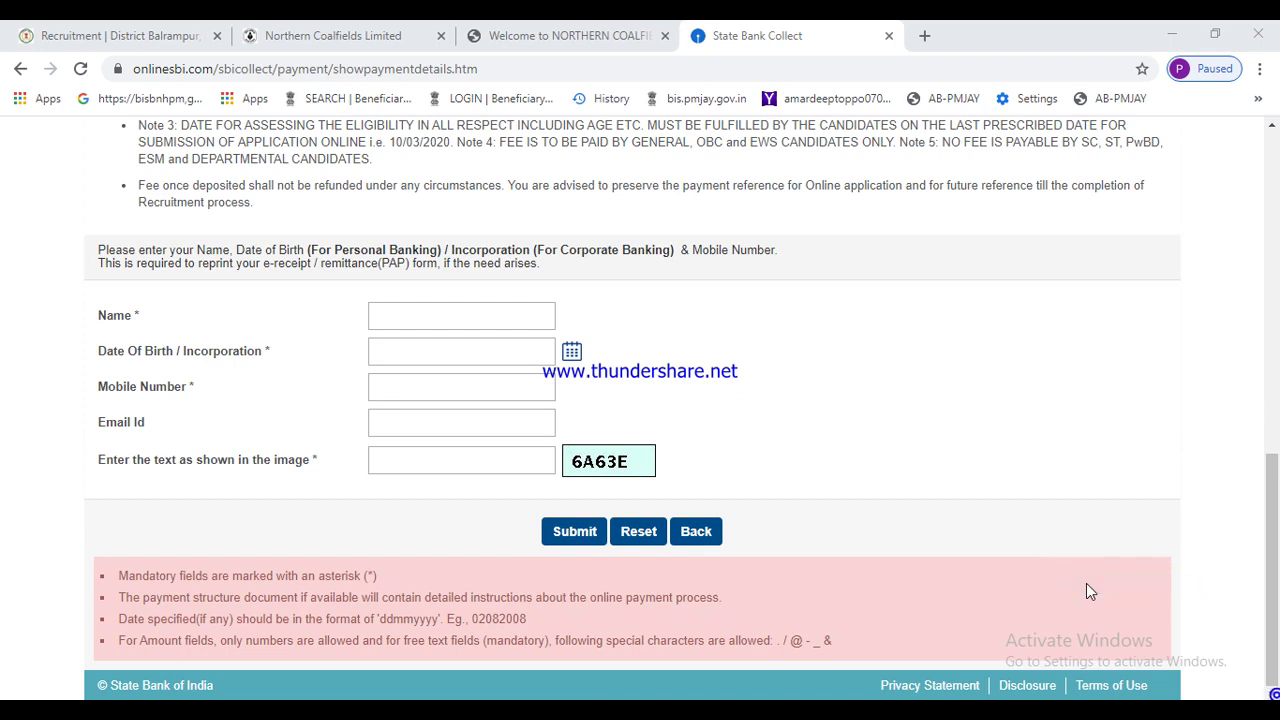
- Autofill the payer's name, mobile and e-mail, then replace the mobile number with a new one
left_click(427, 311)
key("Down")
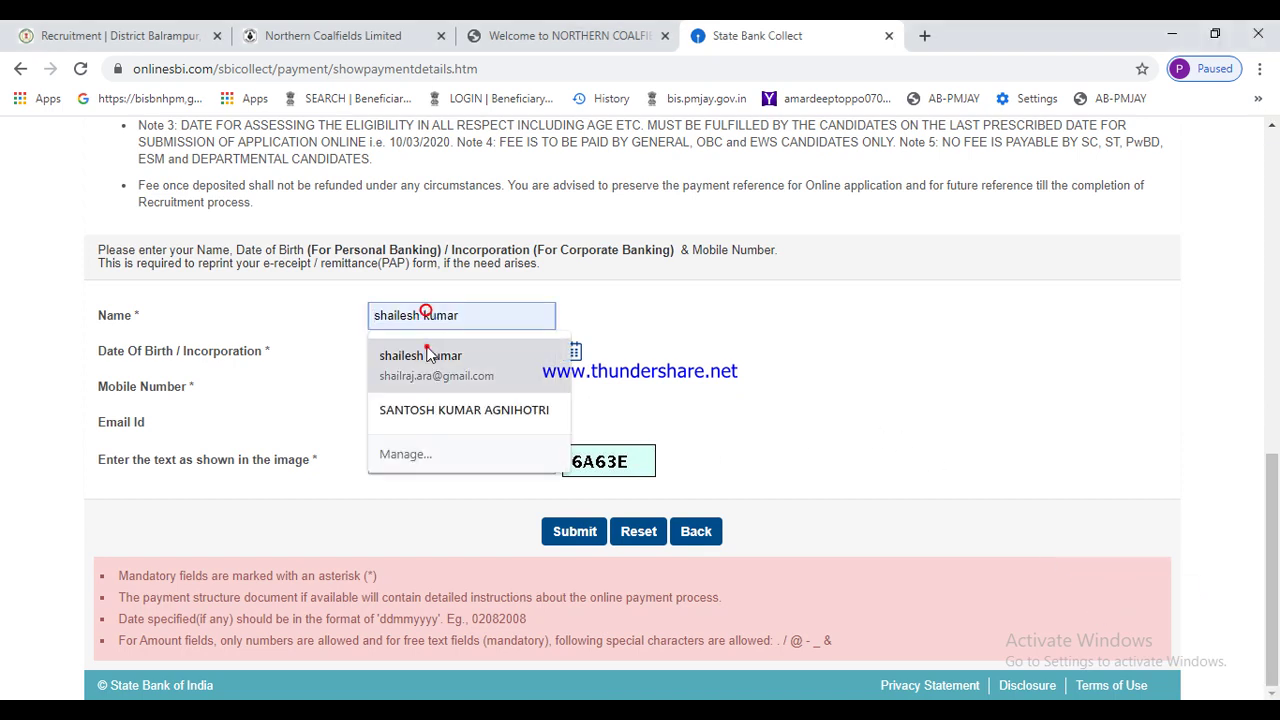
left_click(427, 347)
left_click(463, 383)
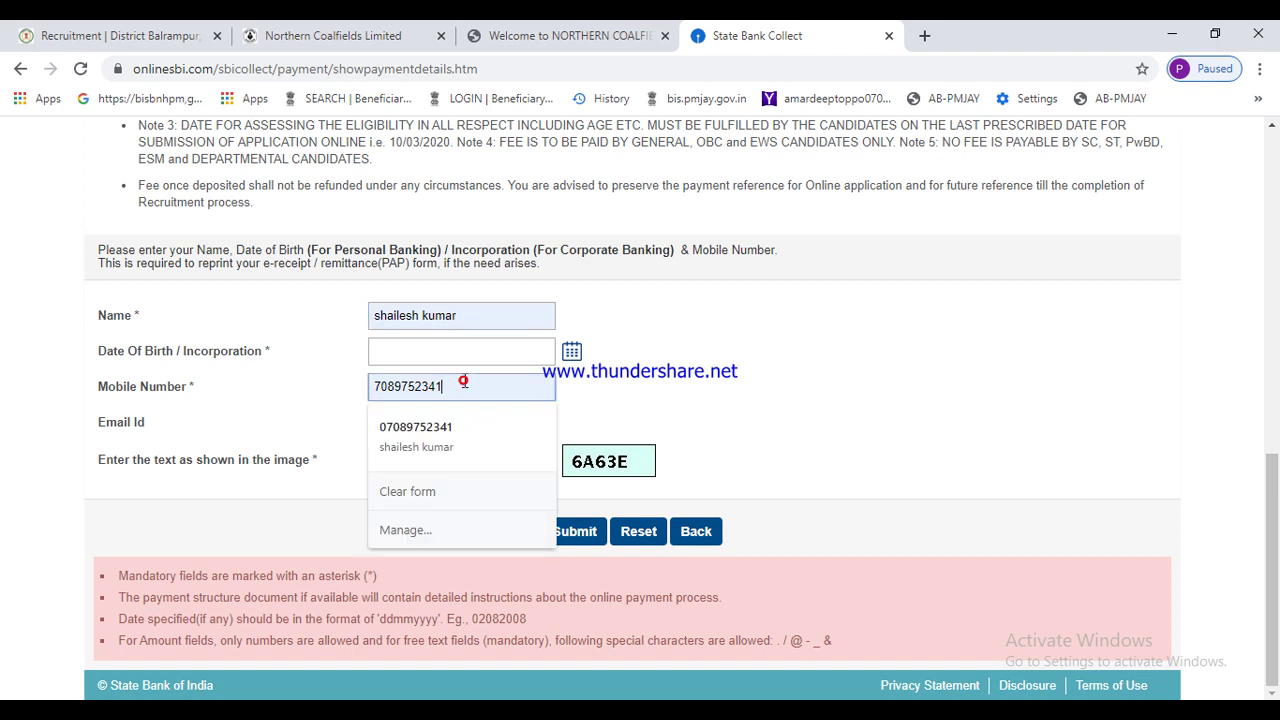
key("BackSpace")
key("BackSpace")
key("BackSpace")
key("BackSpace")
key("BackSpace")
key("BackSpace")
key("BackSpace")
key("BackSpace")
key("BackSpace")
key("BackSpace")
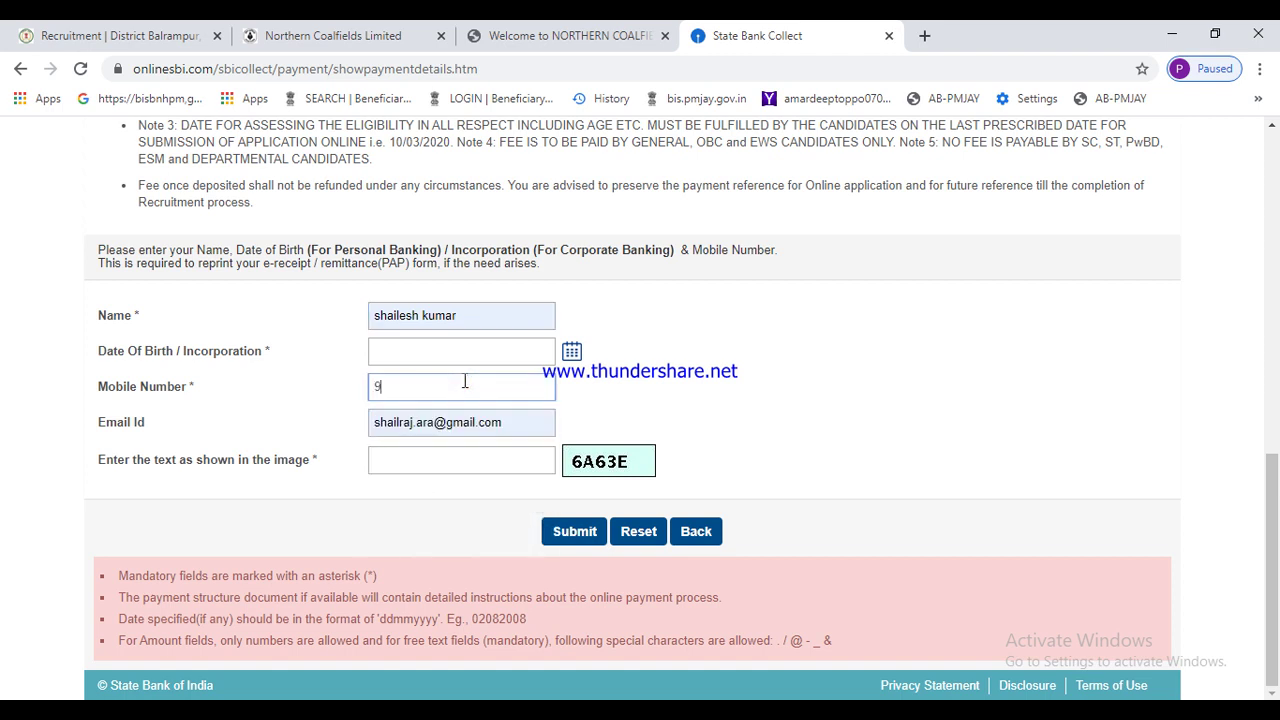
left_click(568, 358)
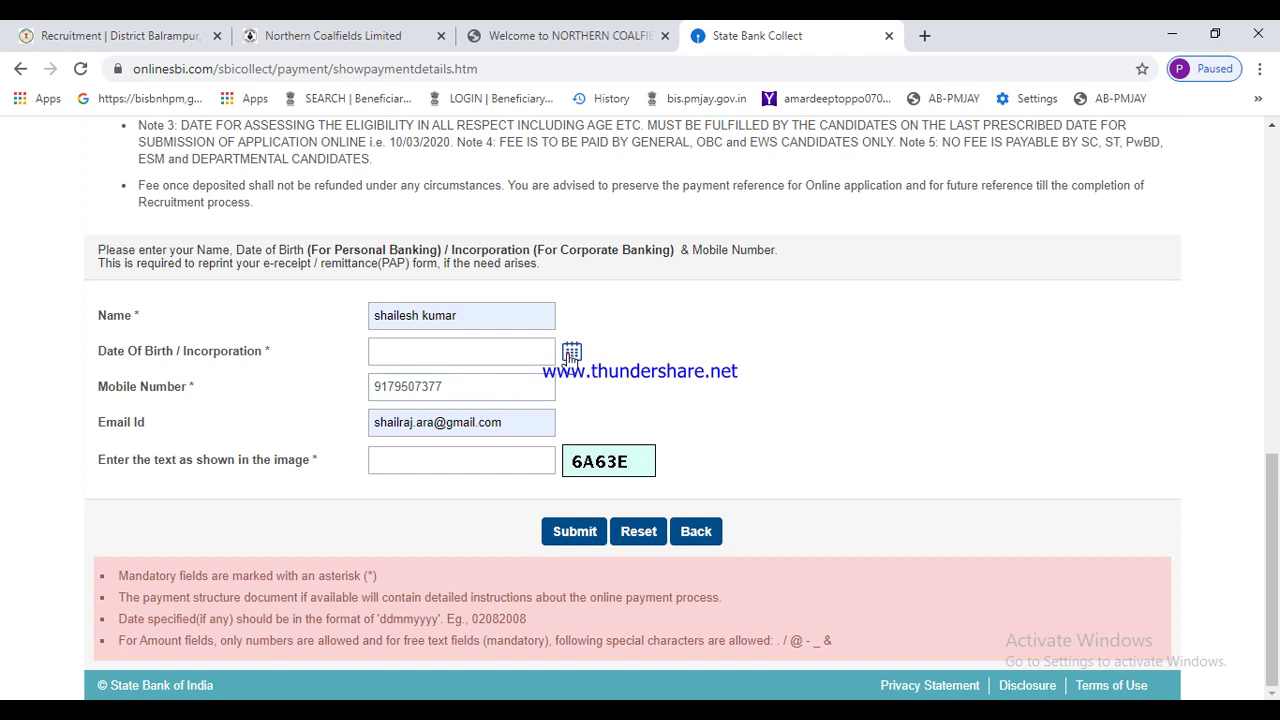
left_click(567, 355)
left_click(519, 384)
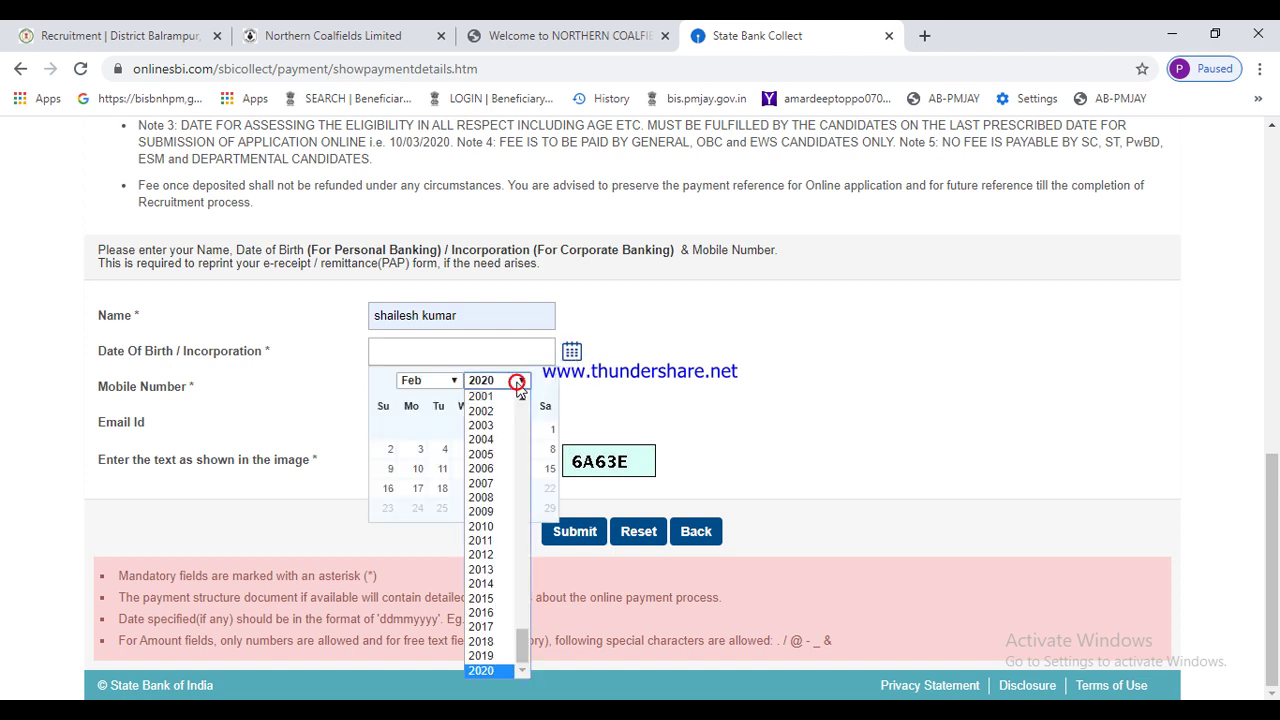
scroll(524, 395, "up", 3)
left_click(522, 398)
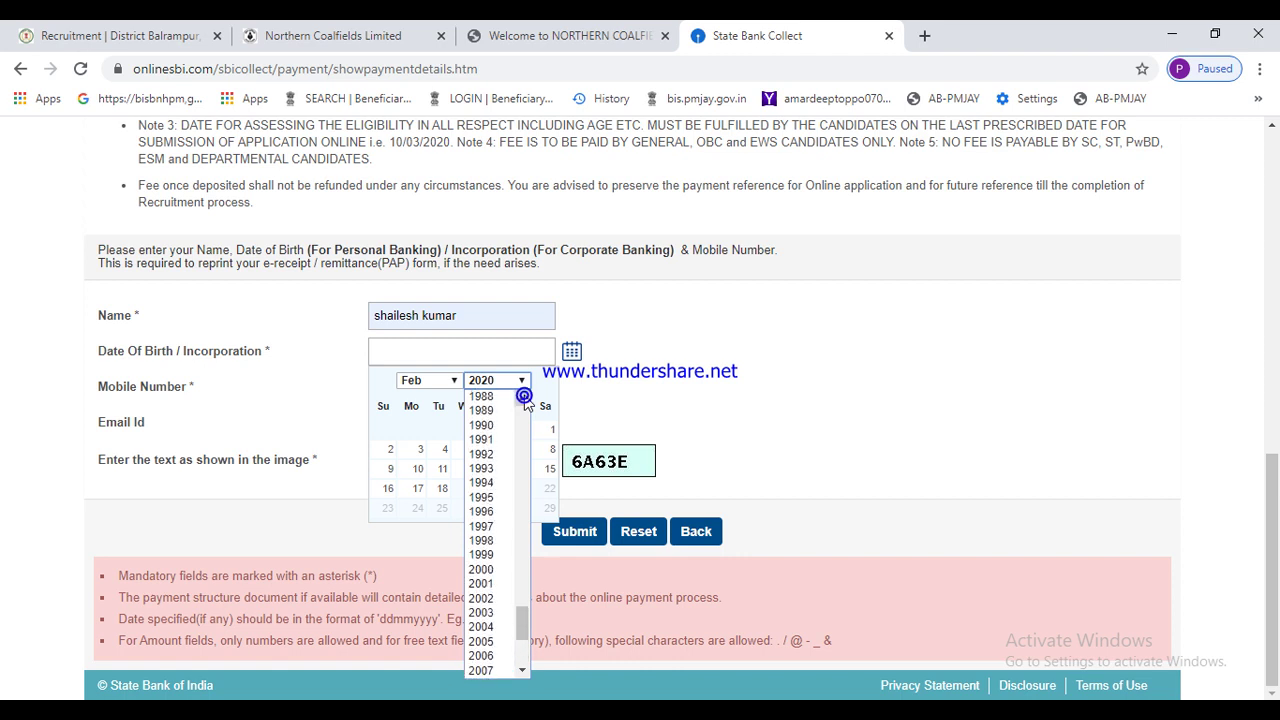
left_click(490, 497)
left_click(440, 385)
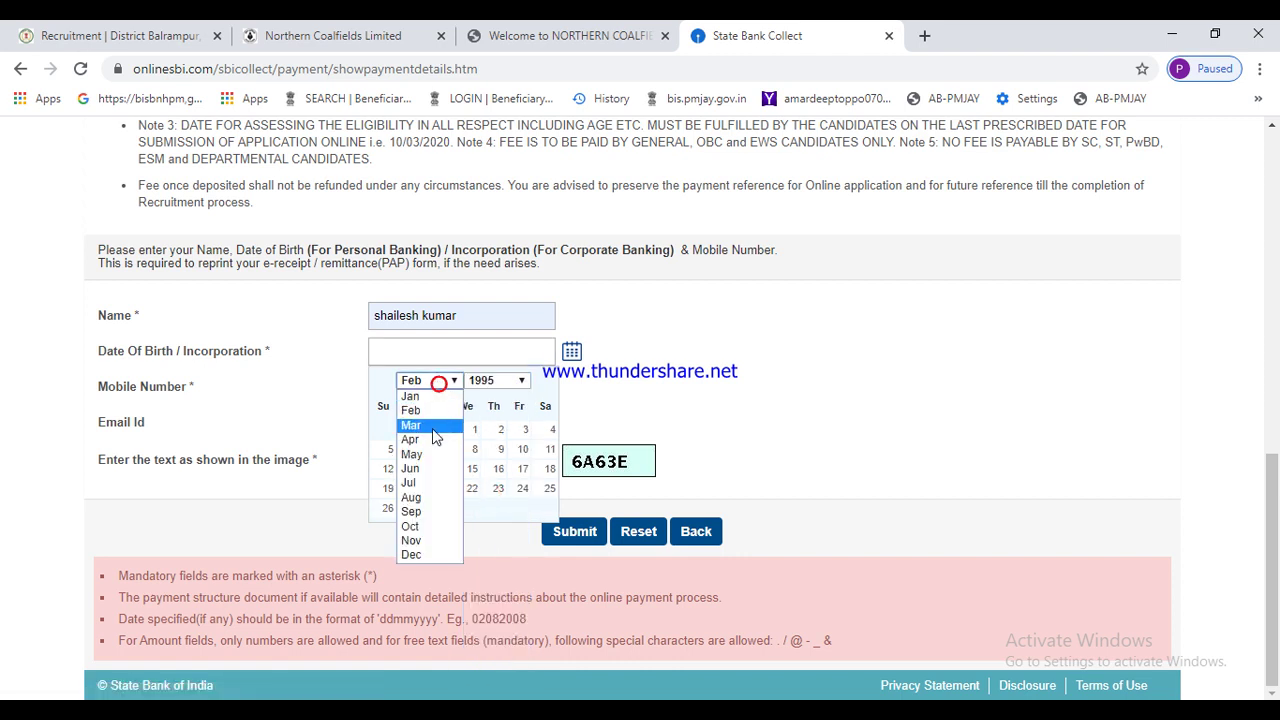
left_click(425, 440)
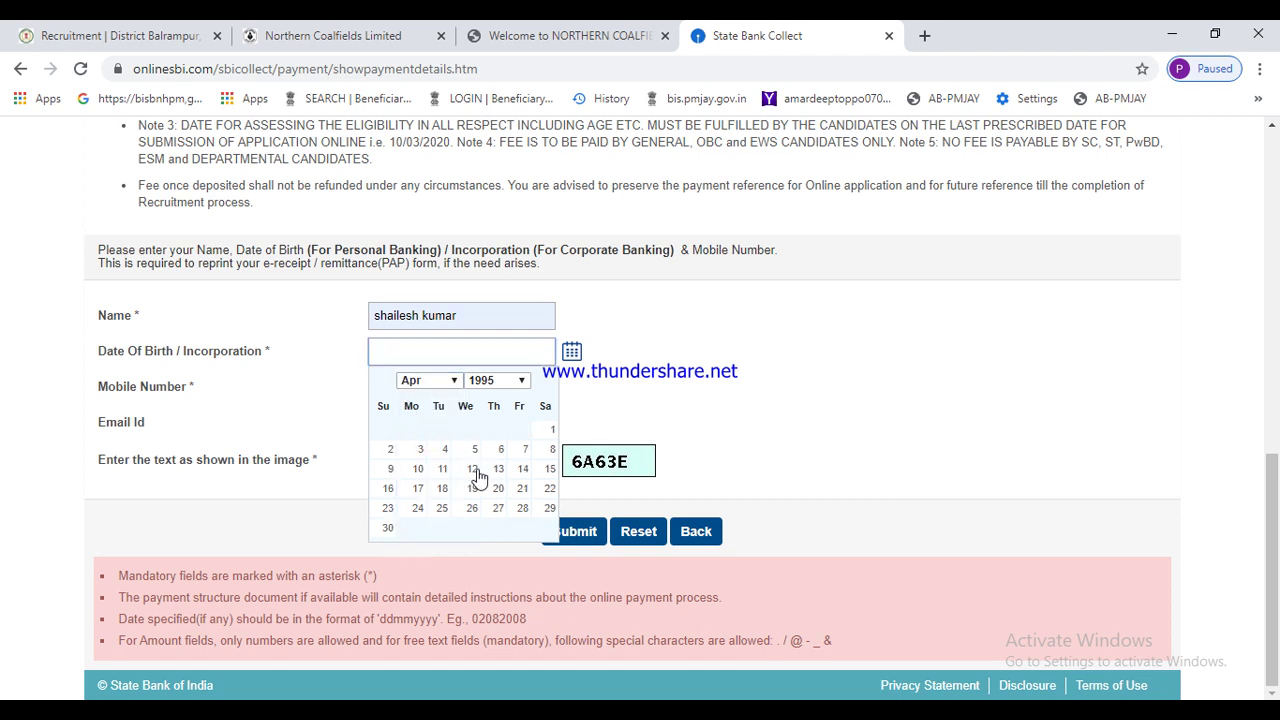
left_click(472, 468)
left_click(466, 461)
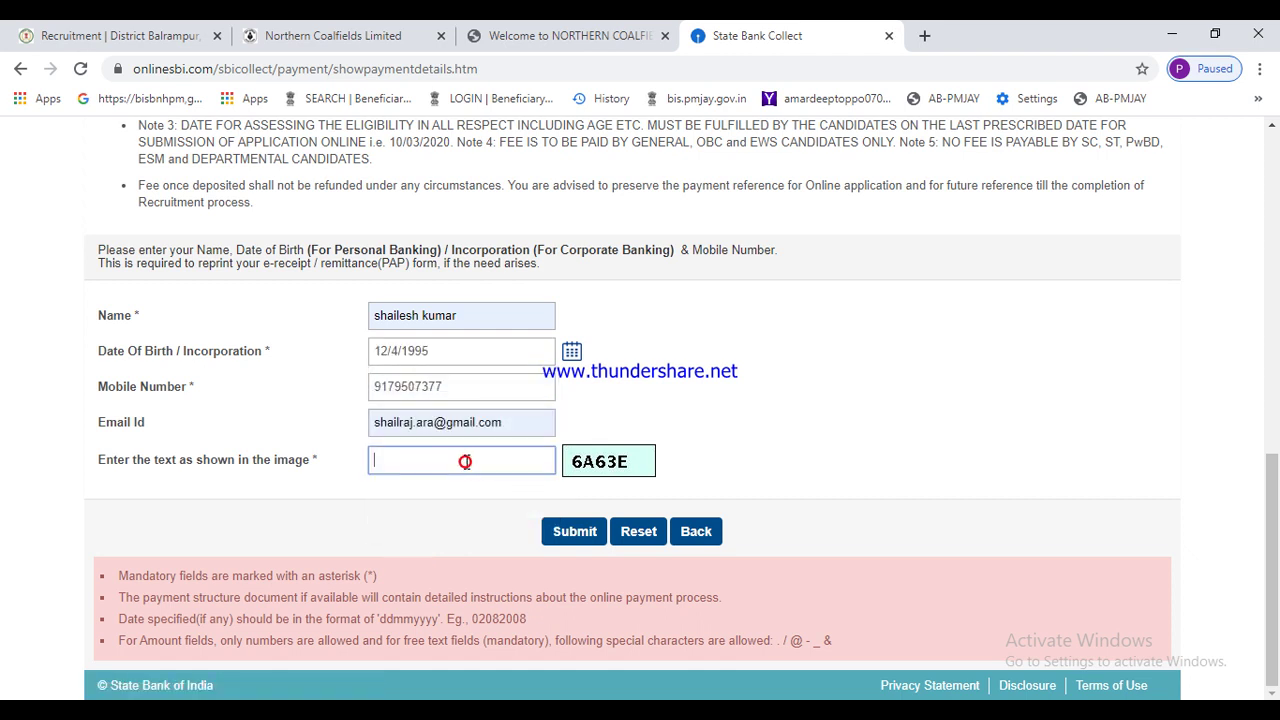
type("6A63E")
- Submit the payer details, then review and confirm the INR 500.00 NCL fee details
left_click(574, 533)
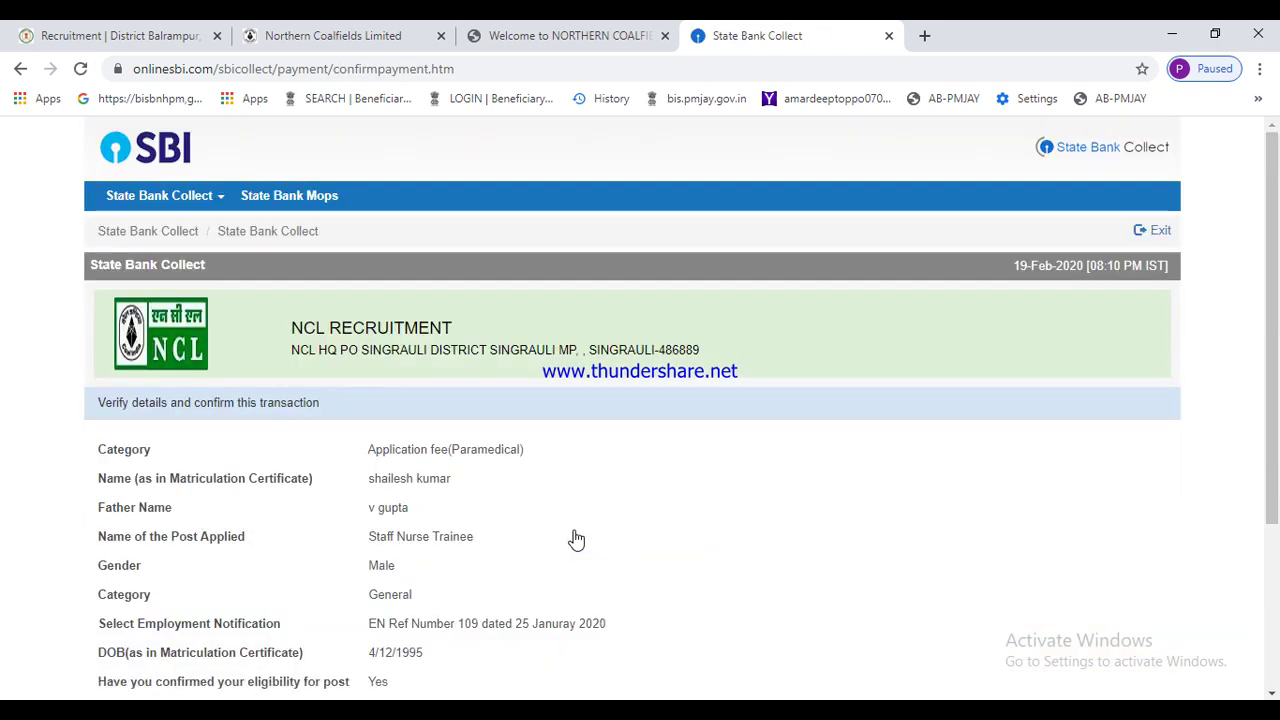
scroll(576, 540, "down", 3)
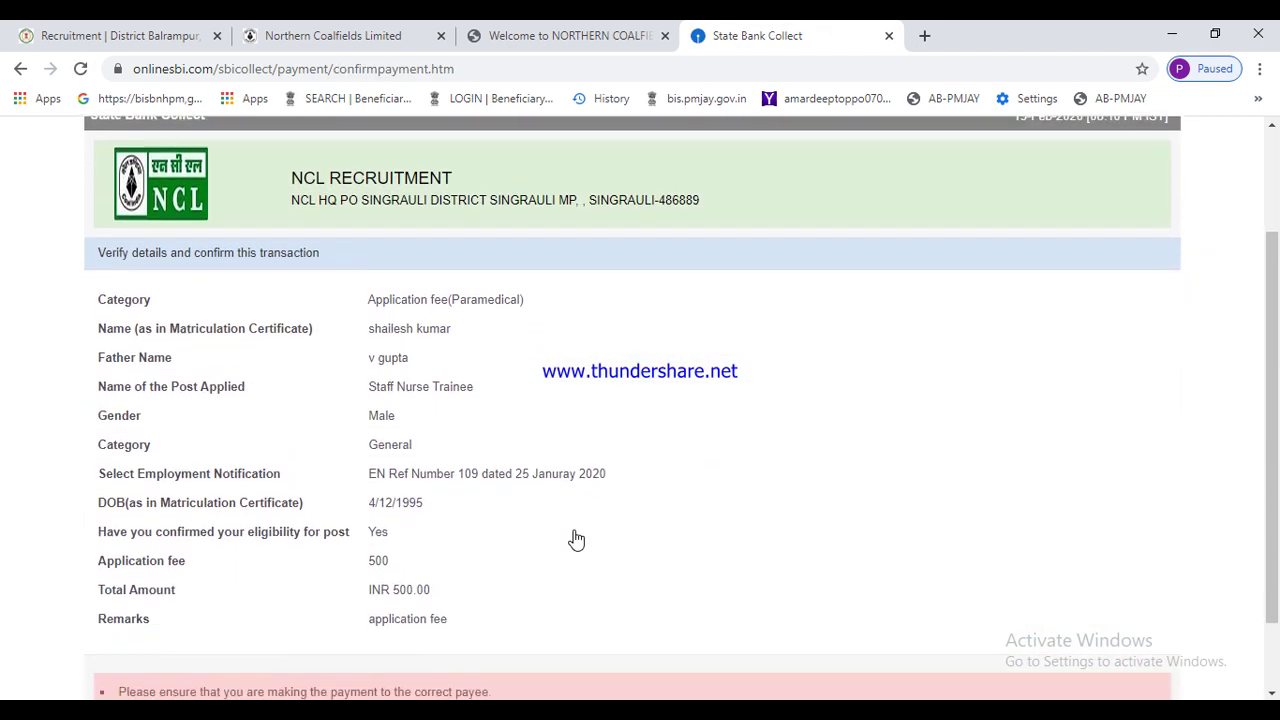
scroll(576, 540, "down", 2)
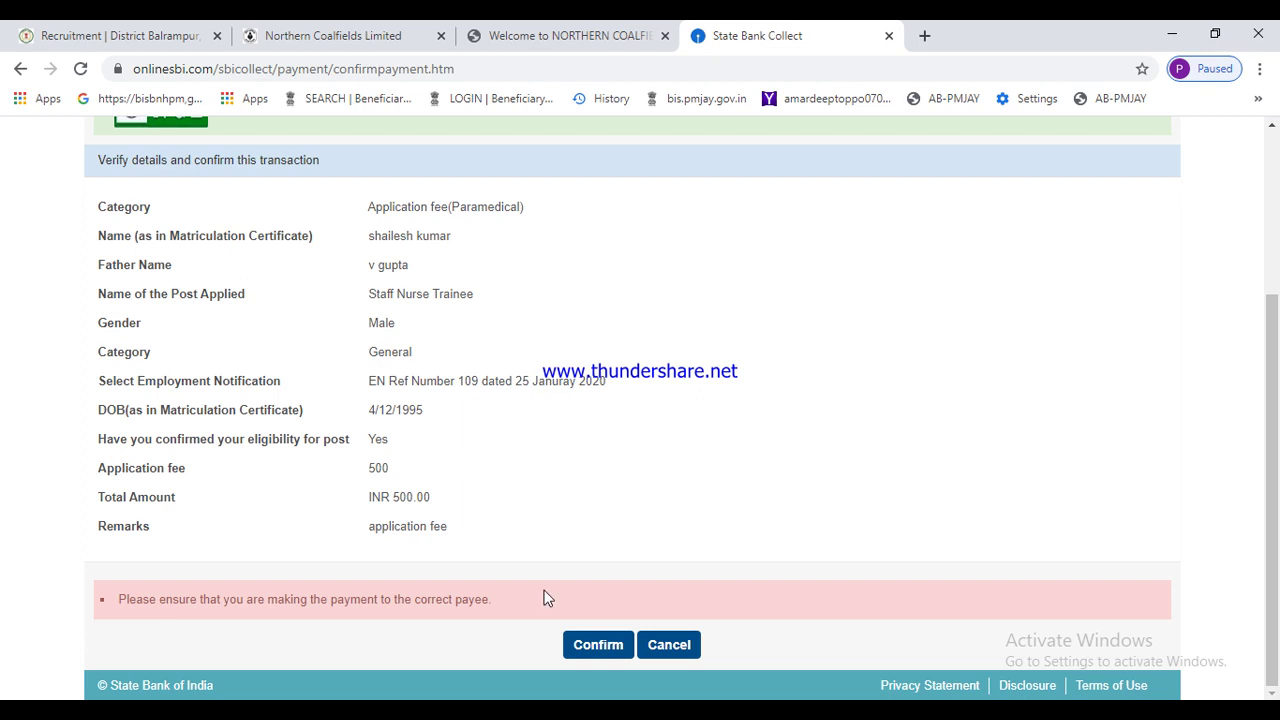
left_click(600, 648)
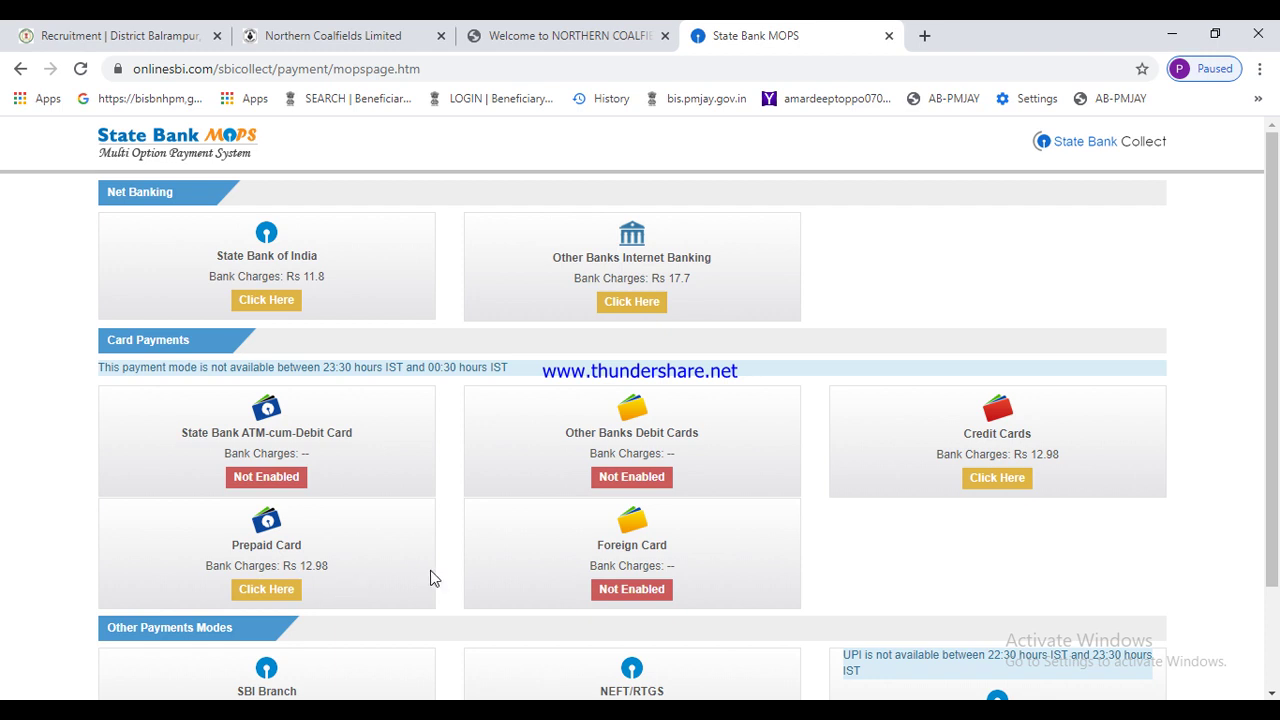
- Choose UPI under Other Payment Modes to pay the 500.00 fee
scroll(673, 510, "down", 2)
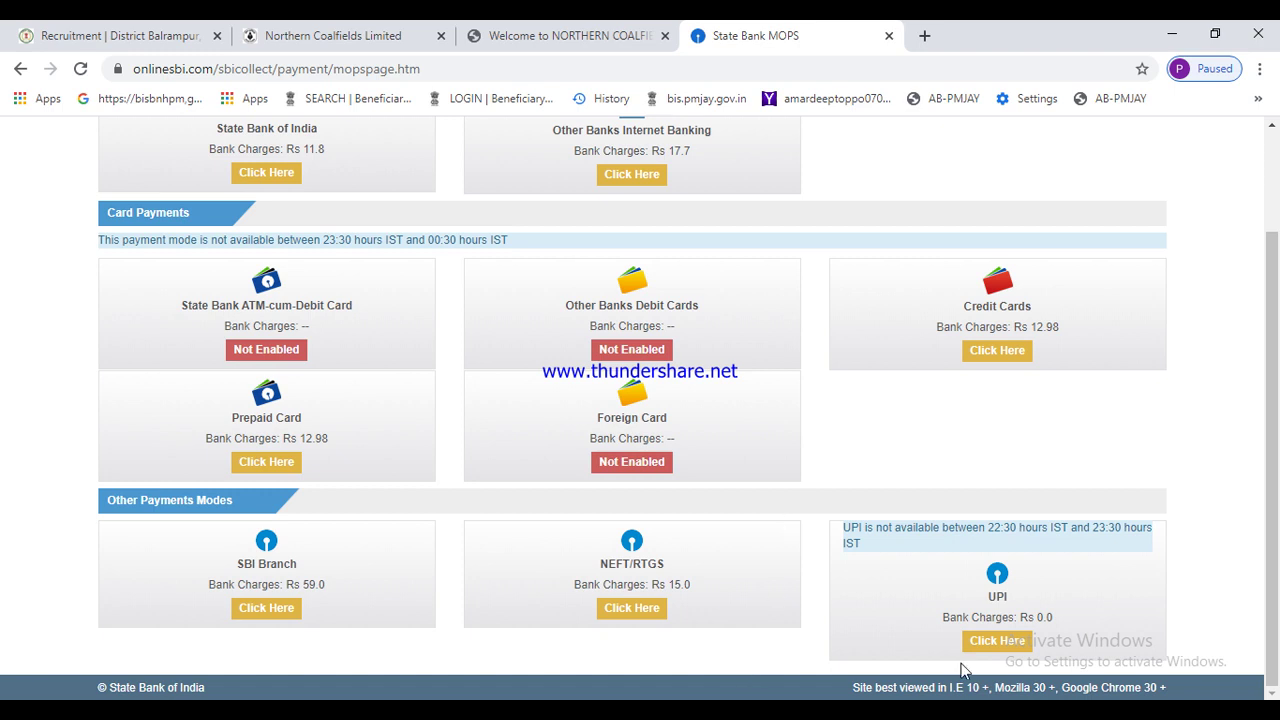
left_click(996, 641)
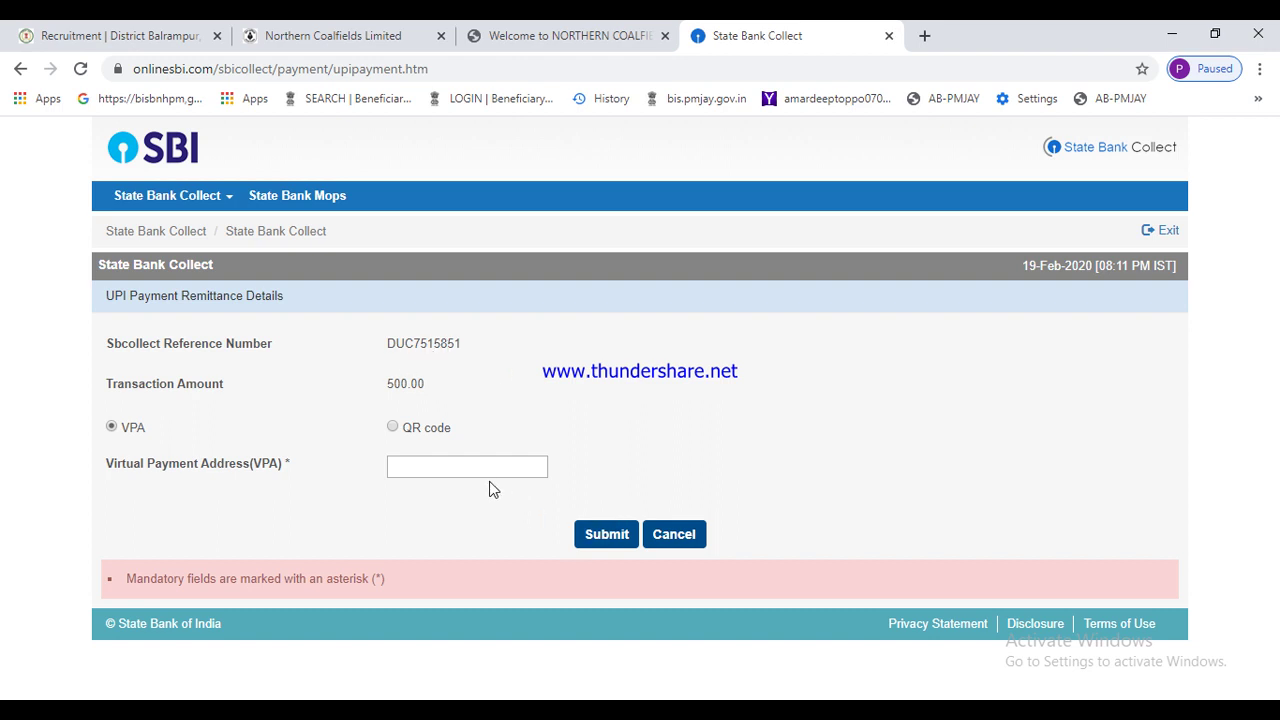
- Select the SBcollect reference number, switch UPI payment to QR code, and close the payment tab
double_click(466, 345)
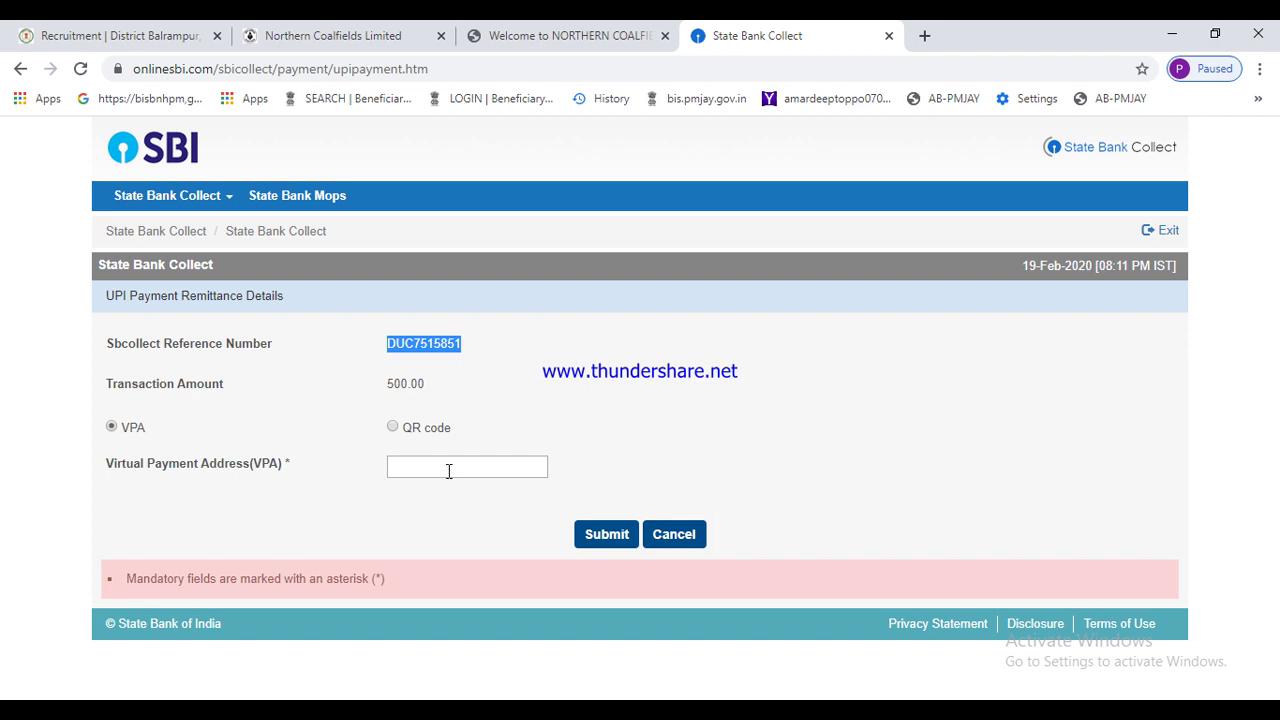
left_click(394, 431)
left_click(396, 430)
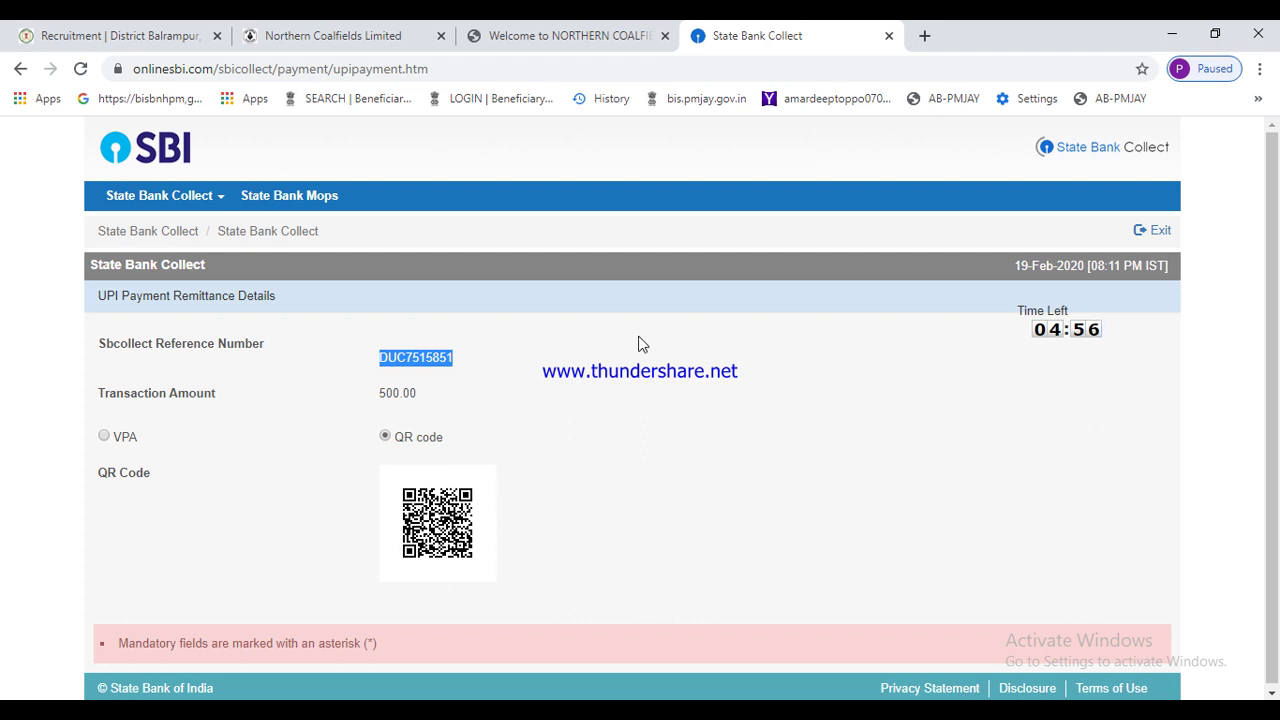
left_click(888, 37)
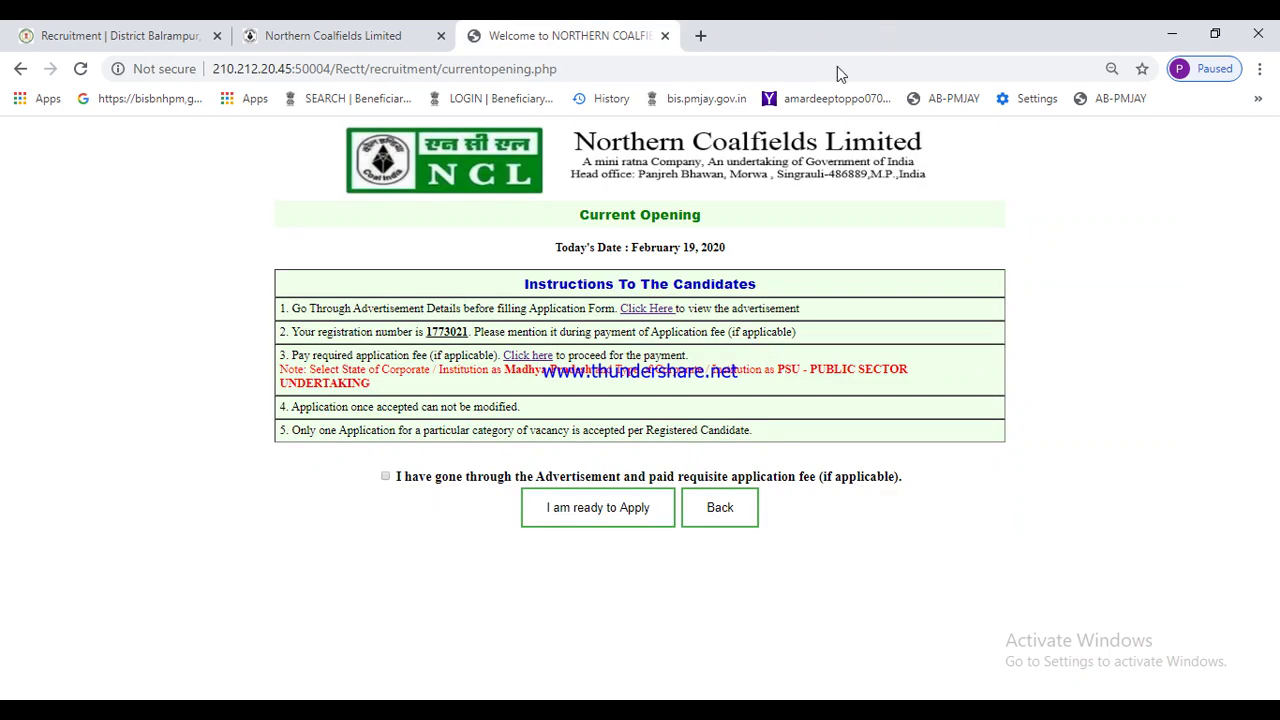
- Confirm the advertisement was read, open the Staff Nurse (Trainee) form, and set qualifications to Yes
left_click(384, 478)
left_click(612, 512)
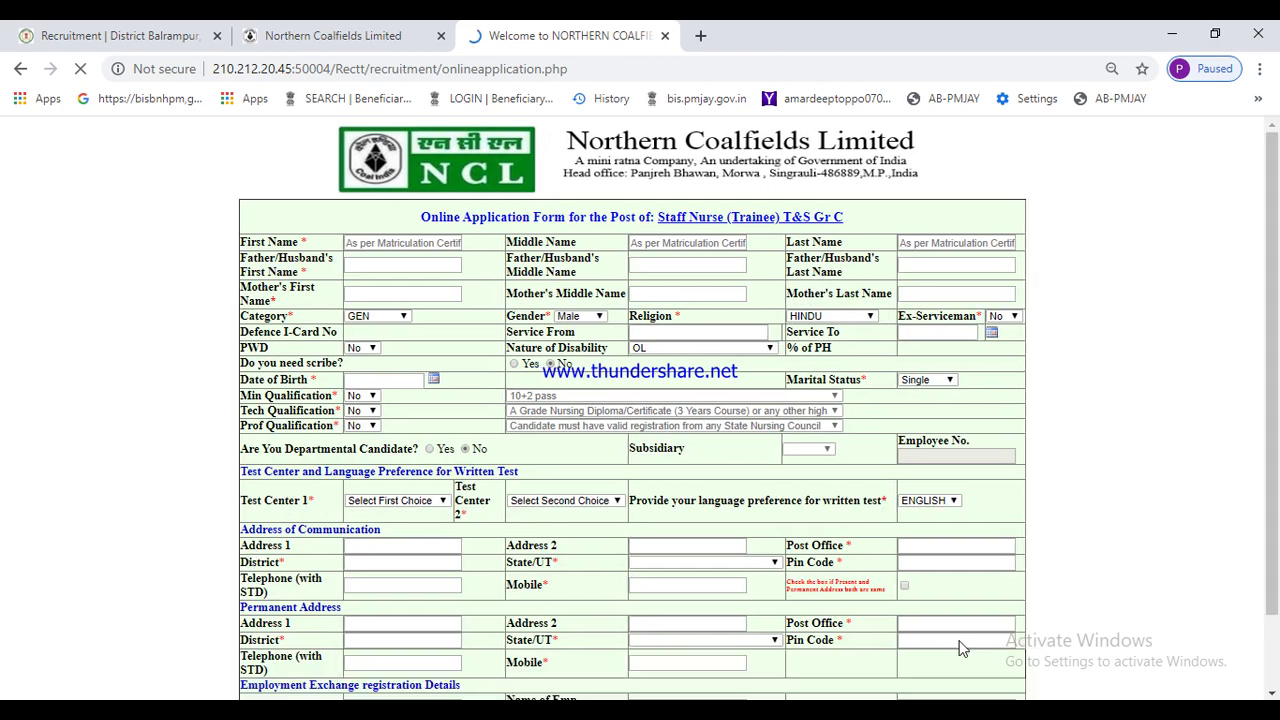
left_click(1092, 710)
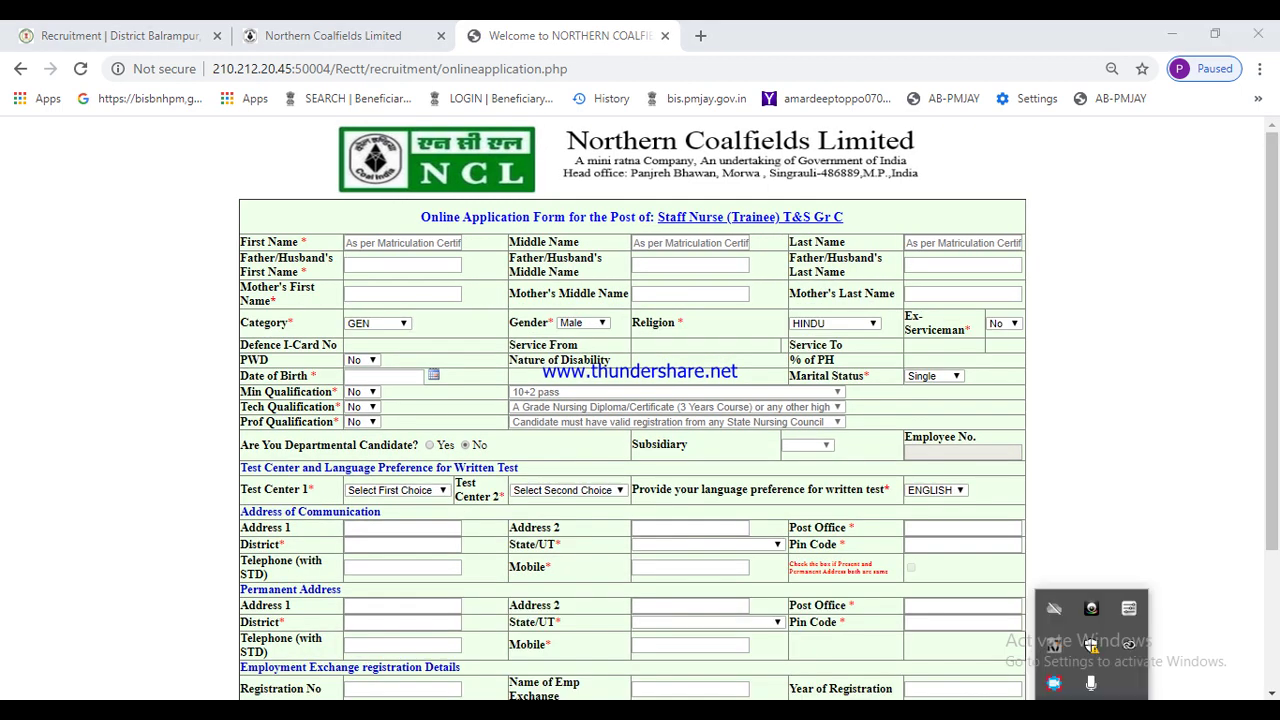
right_click(1060, 688)
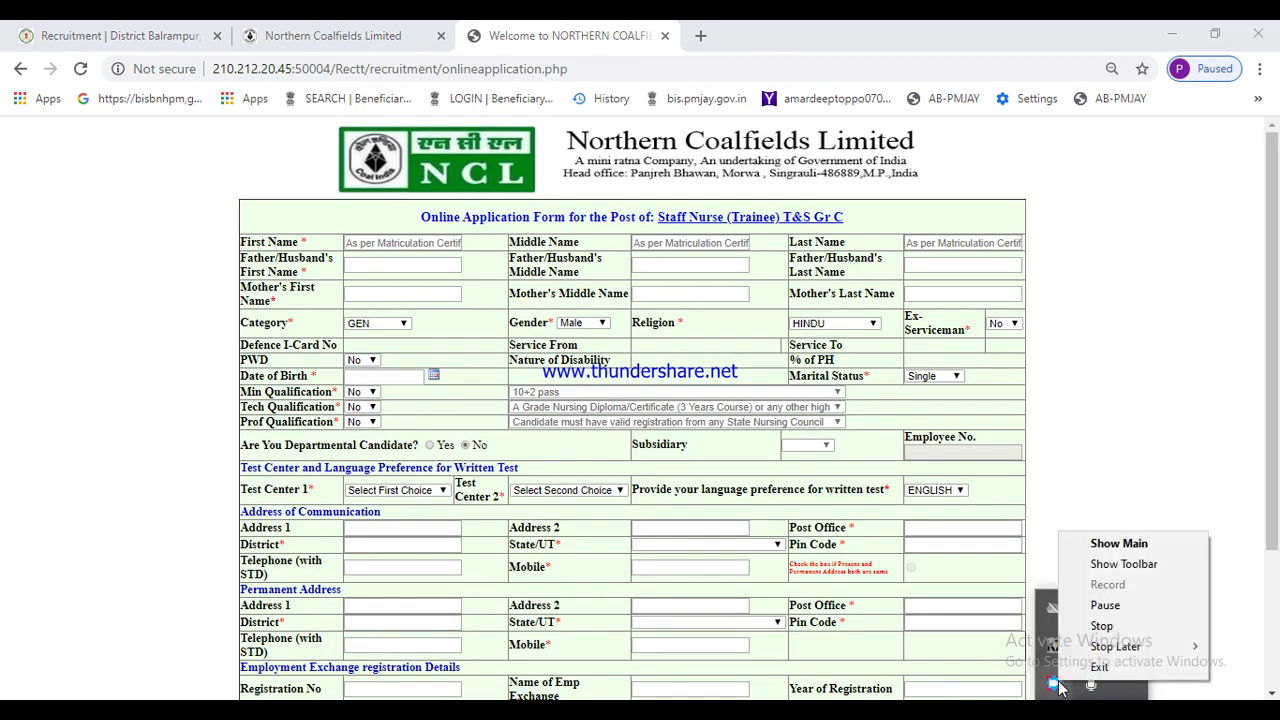
left_click(1105, 605)
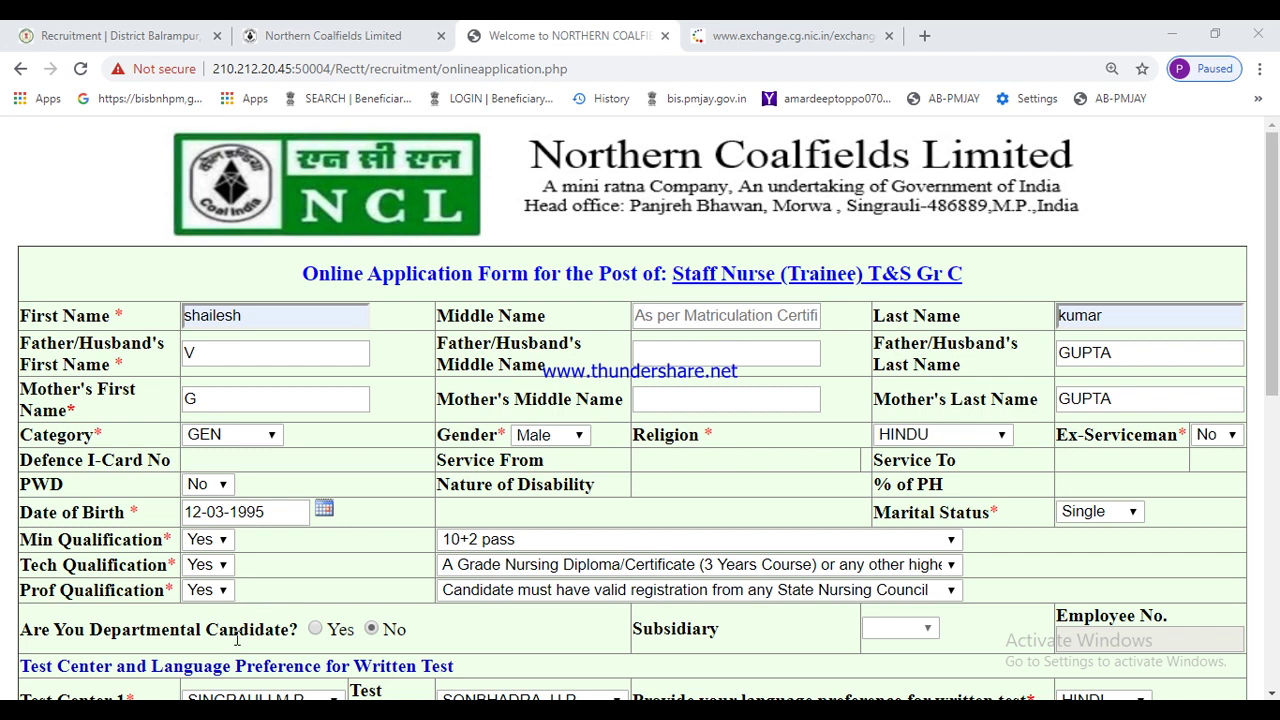
left_click(317, 629)
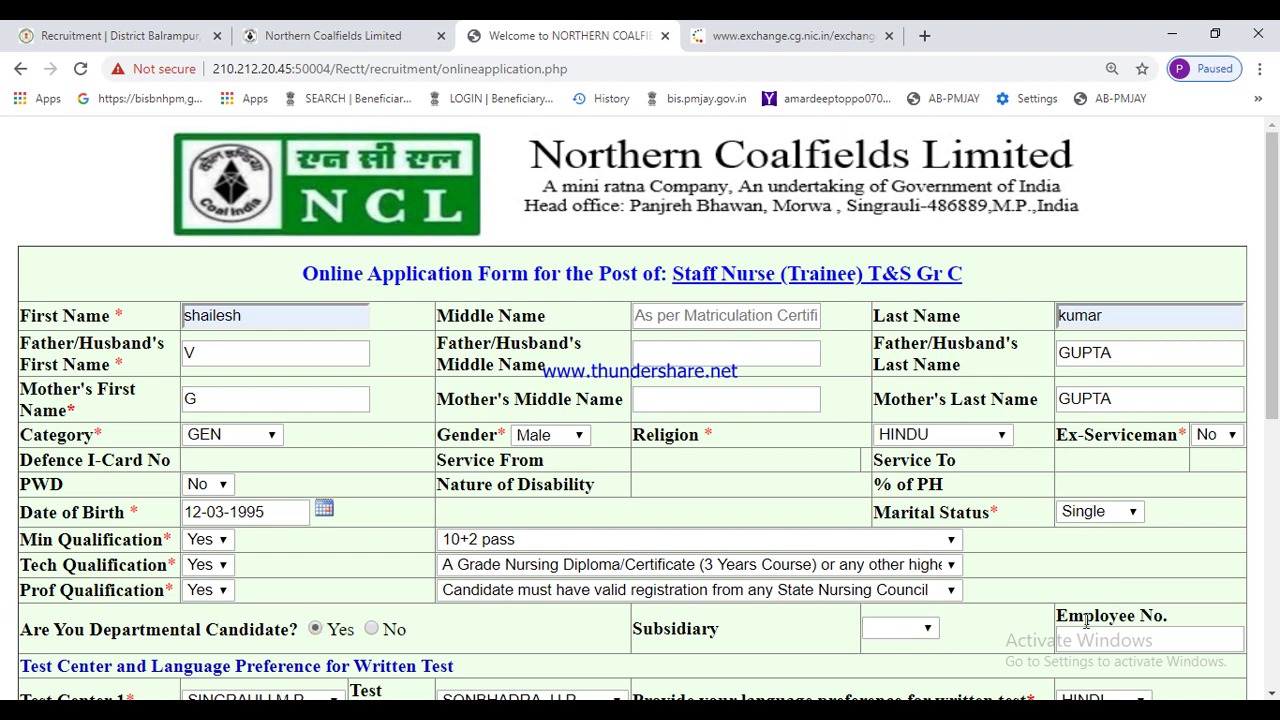
left_click(924, 629)
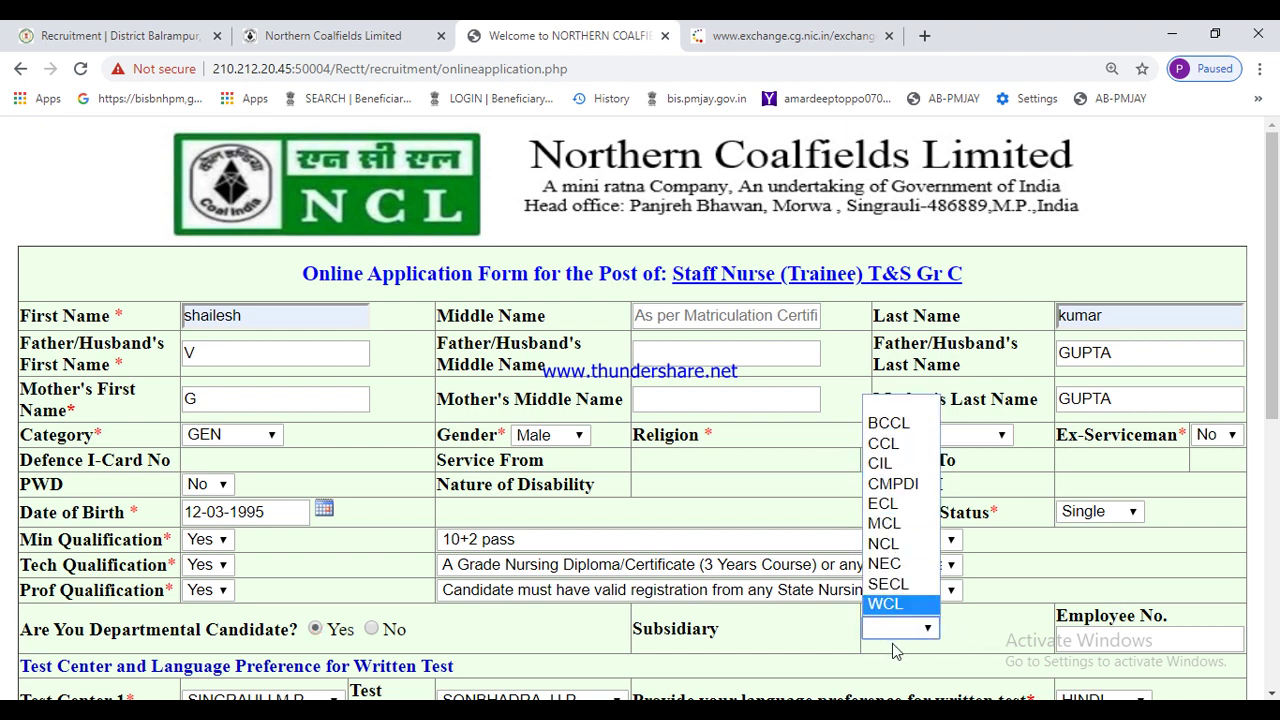
left_click(1110, 640)
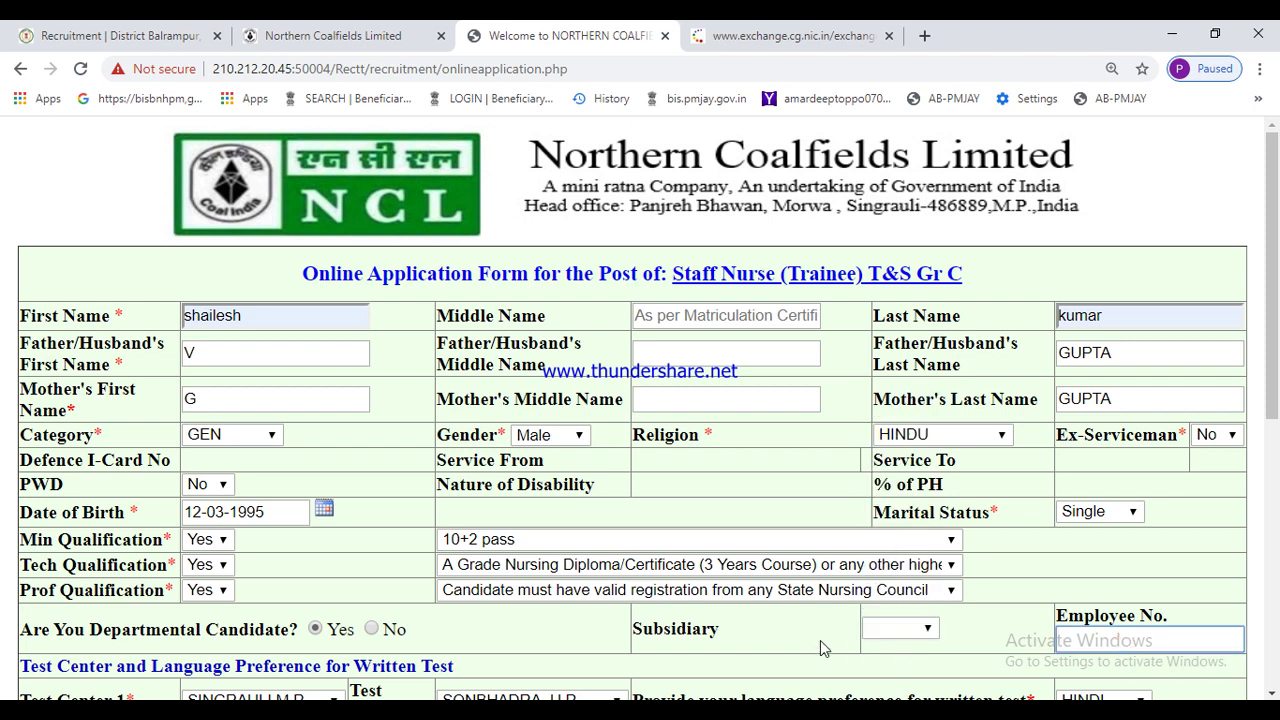
left_click(371, 630)
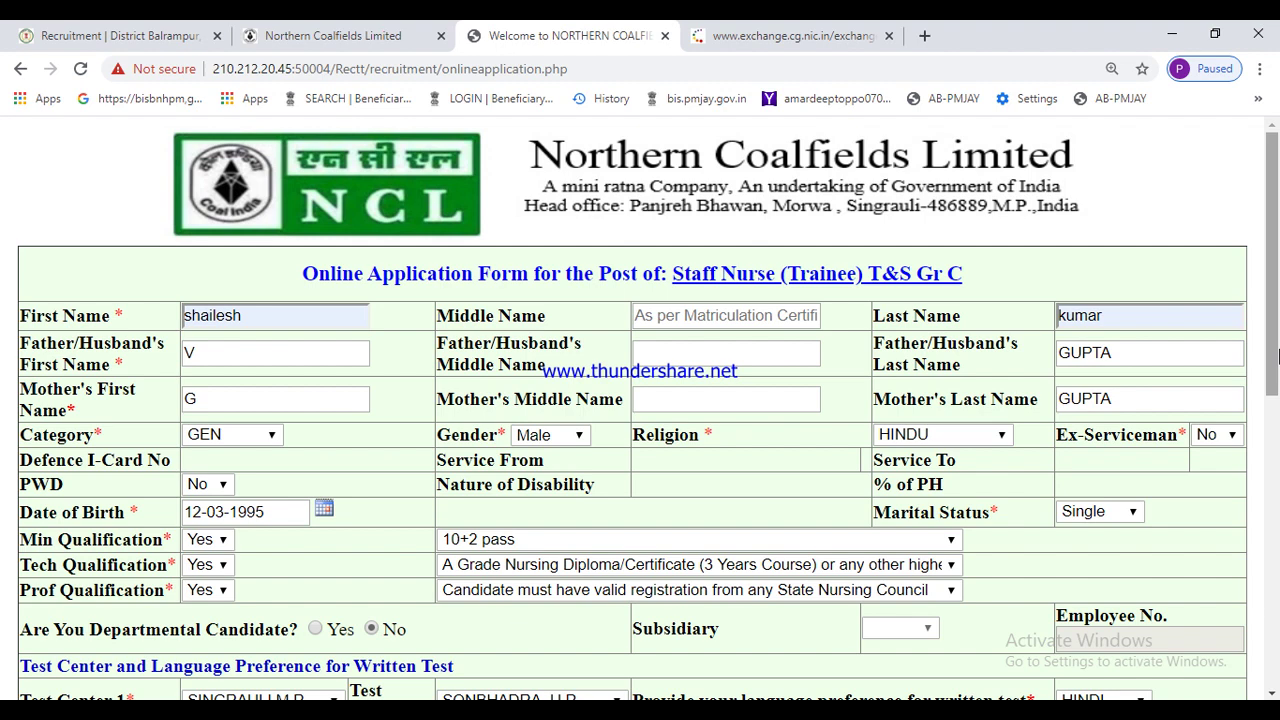
left_click_drag(1276, 355, 1276, 480)
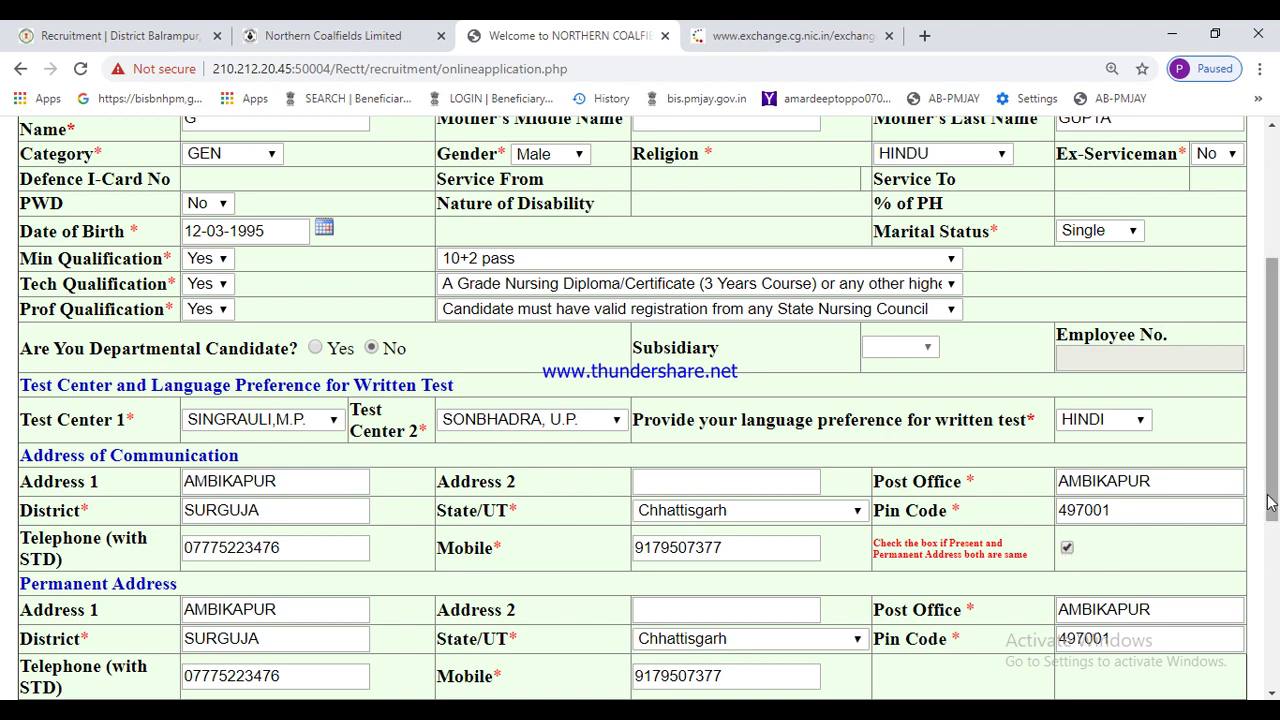
left_click_drag(1274, 500, 1268, 662)
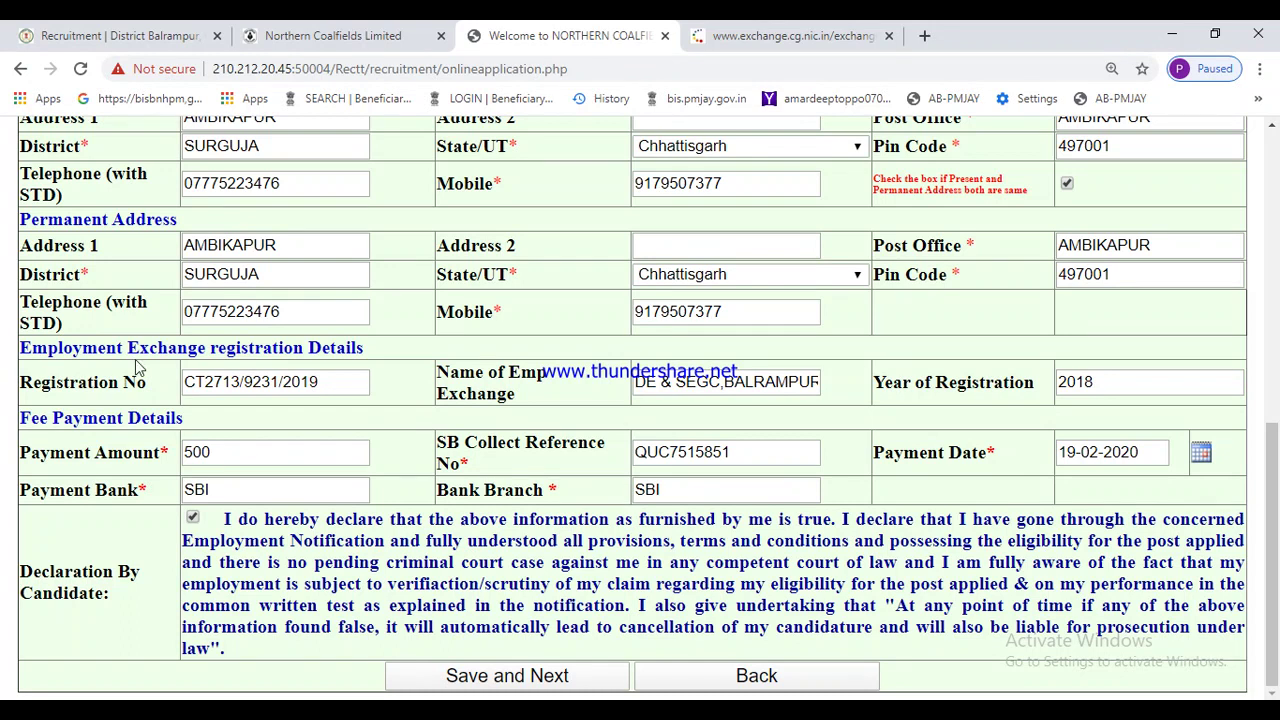